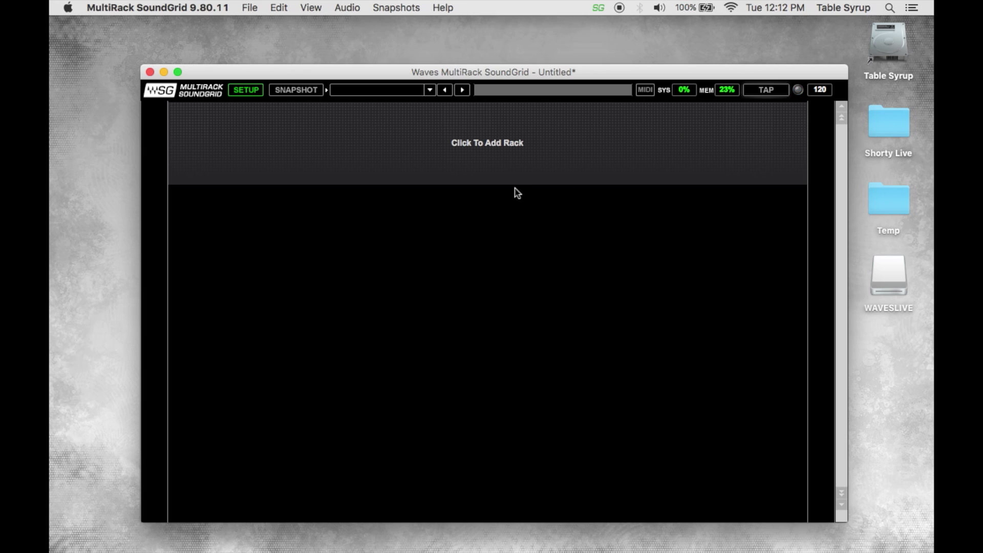
Use Add Rack to create 2 Mono racks, 1 Stereo rack and 1 5.0 Film rack
{"action": "left_click", "coordinate": [495, 165]}
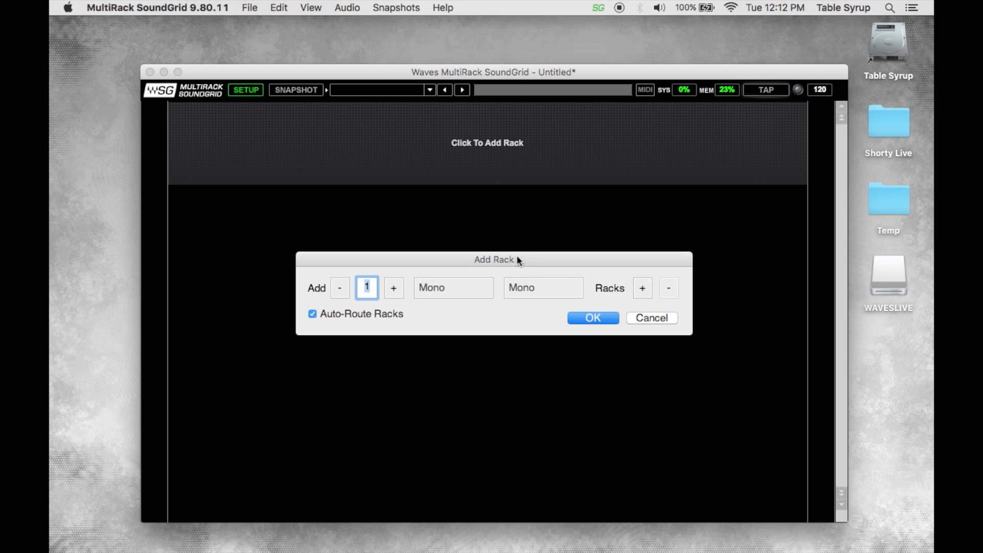
{"action": "left_click_drag", "start_coordinate": [518, 258], "coordinate": [520, 229]}
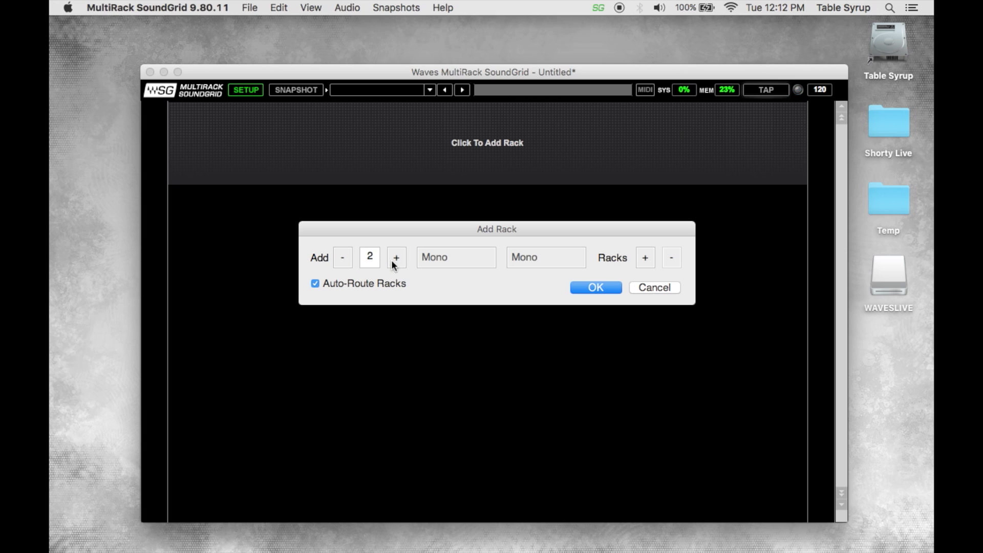
{"action": "left_click", "coordinate": [440, 259]}
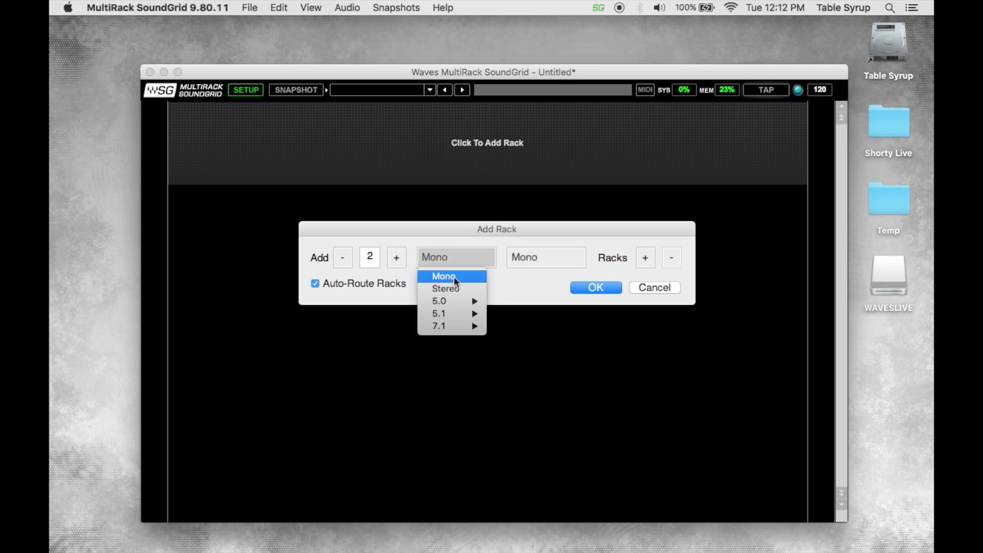
{"action": "left_click", "coordinate": [454, 277]}
{"action": "left_click", "coordinate": [647, 265]}
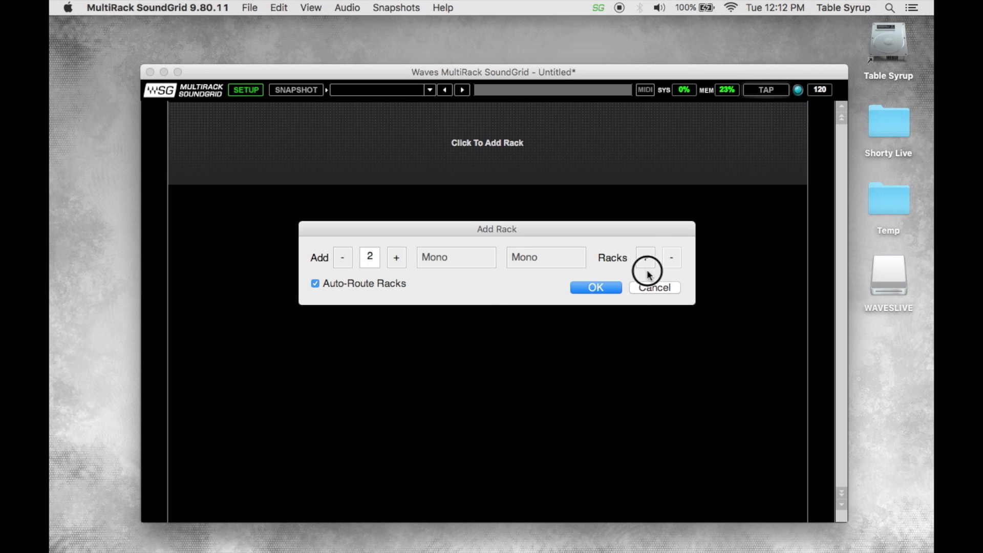
{"action": "left_click", "coordinate": [645, 283]}
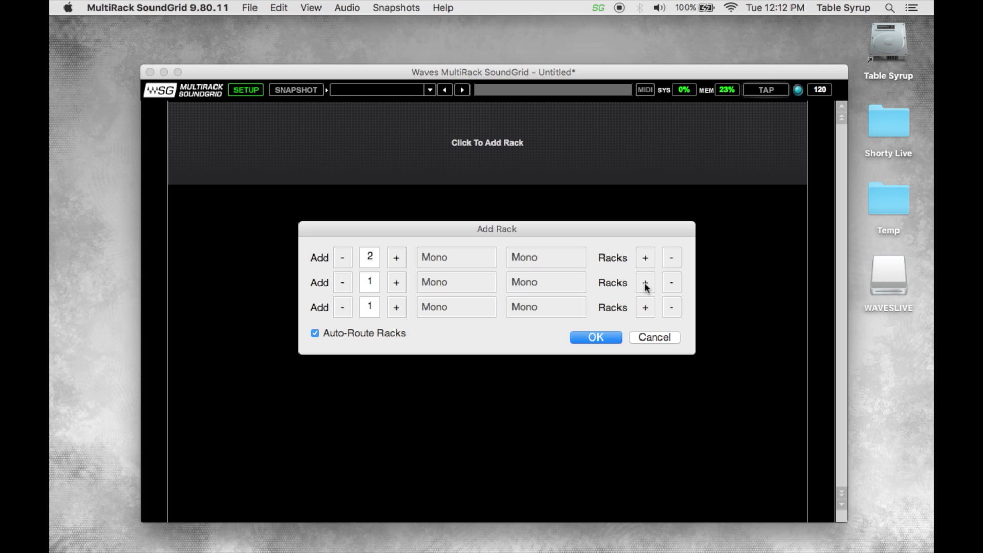
{"action": "left_click", "coordinate": [468, 281]}
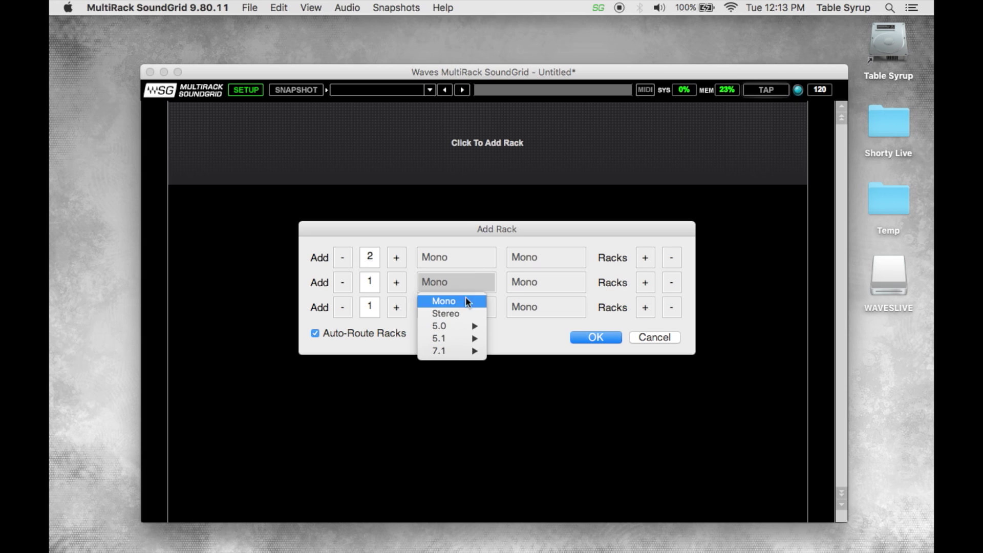
{"action": "left_click", "coordinate": [465, 319]}
{"action": "left_click", "coordinate": [481, 309]}
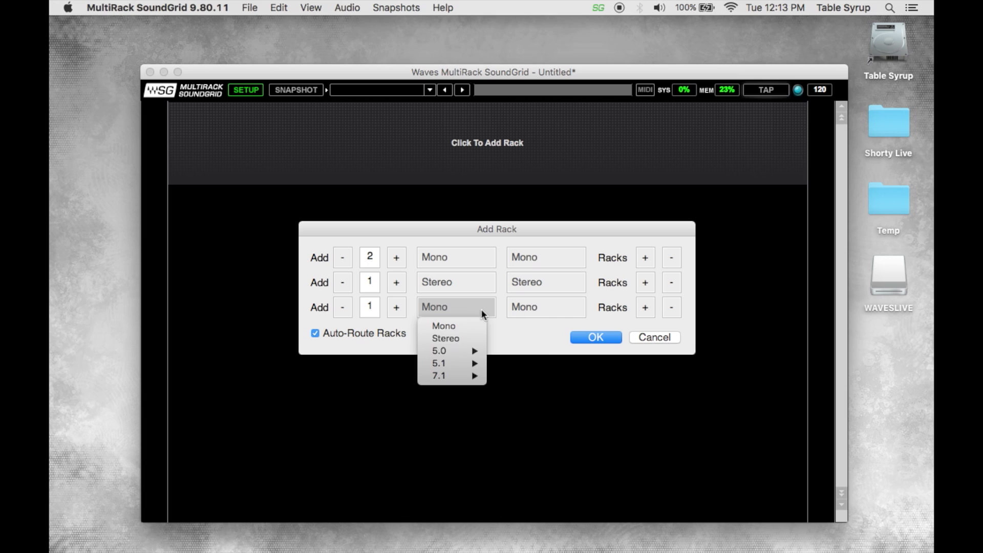
{"action": "mouse_move", "coordinate": [471, 351]}
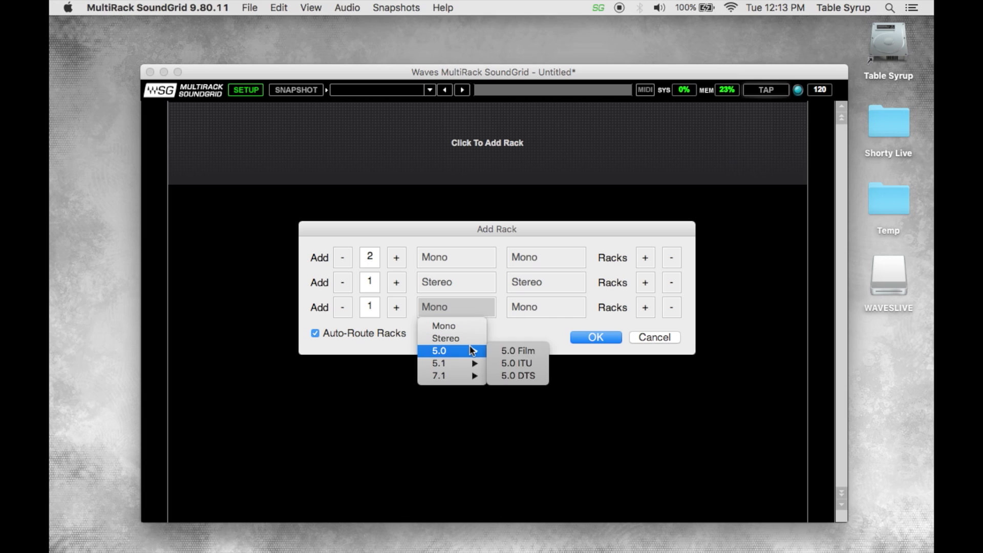
{"action": "left_click", "coordinate": [503, 352]}
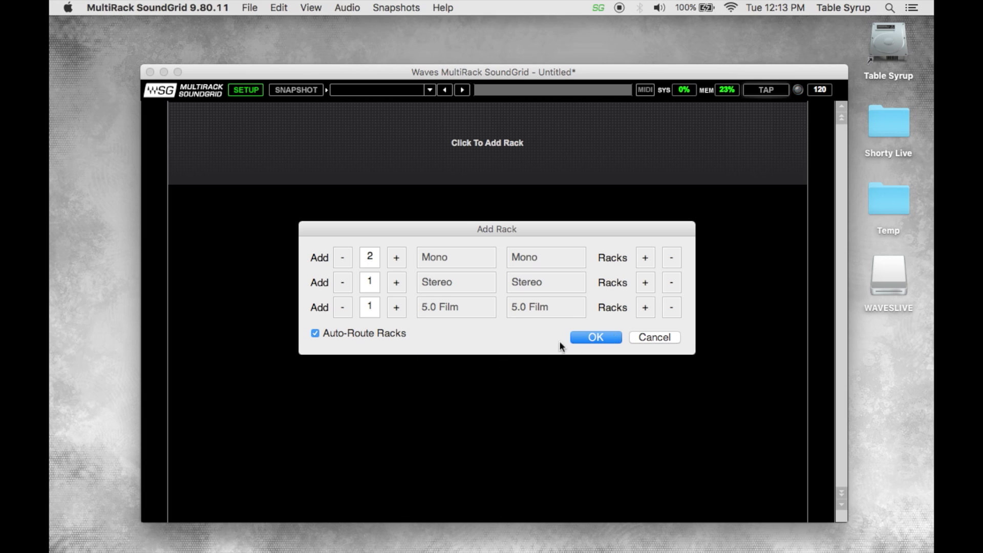
{"action": "left_click", "coordinate": [610, 340]}
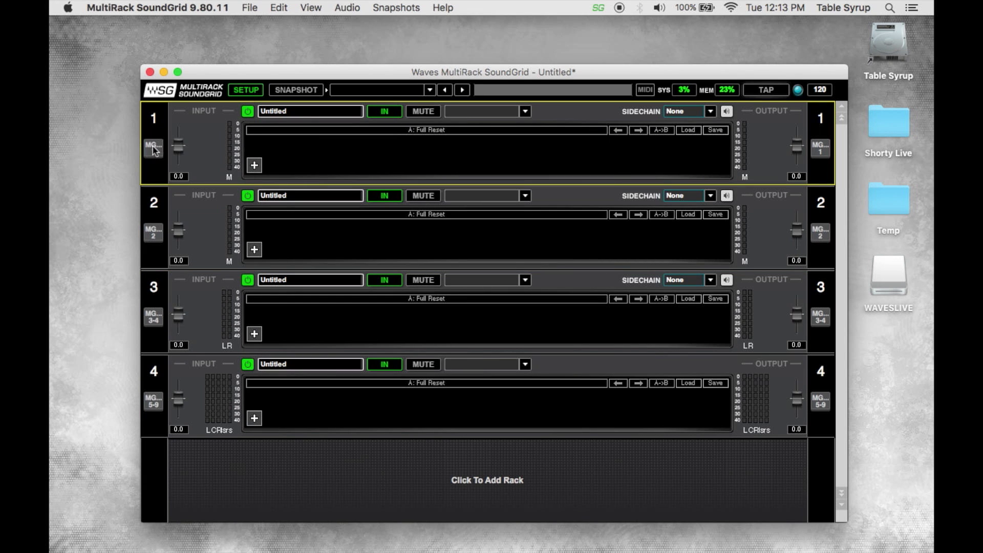
{"action": "left_click", "coordinate": [154, 149]}
{"action": "mouse_move", "coordinate": [212, 149]}
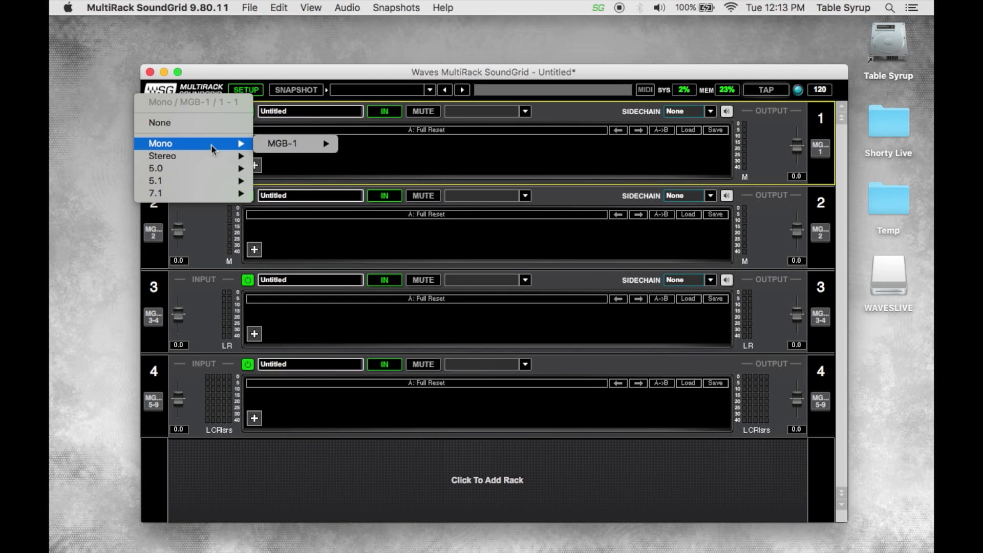
{"action": "left_click", "coordinate": [820, 151]}
{"action": "left_click", "coordinate": [821, 150]}
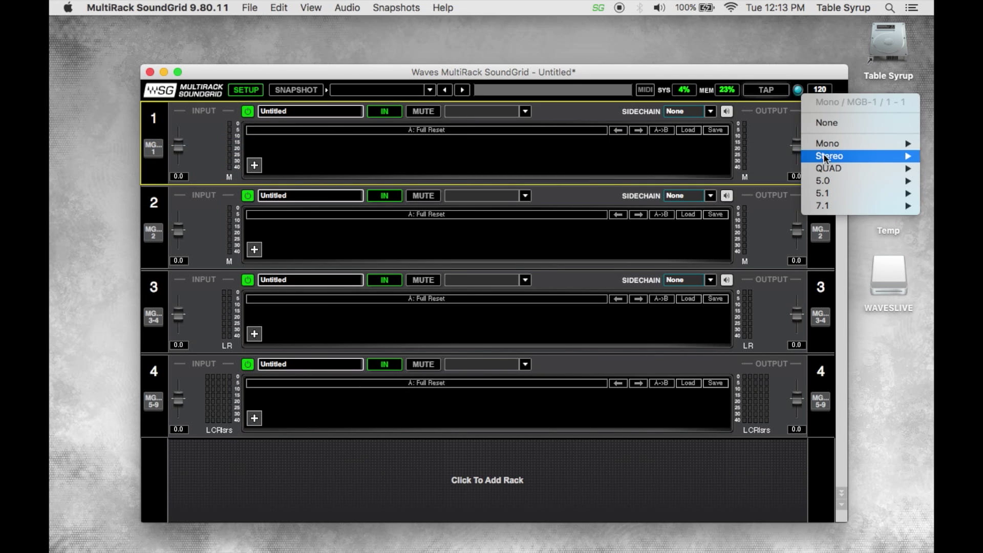
{"action": "mouse_move", "coordinate": [829, 144]}
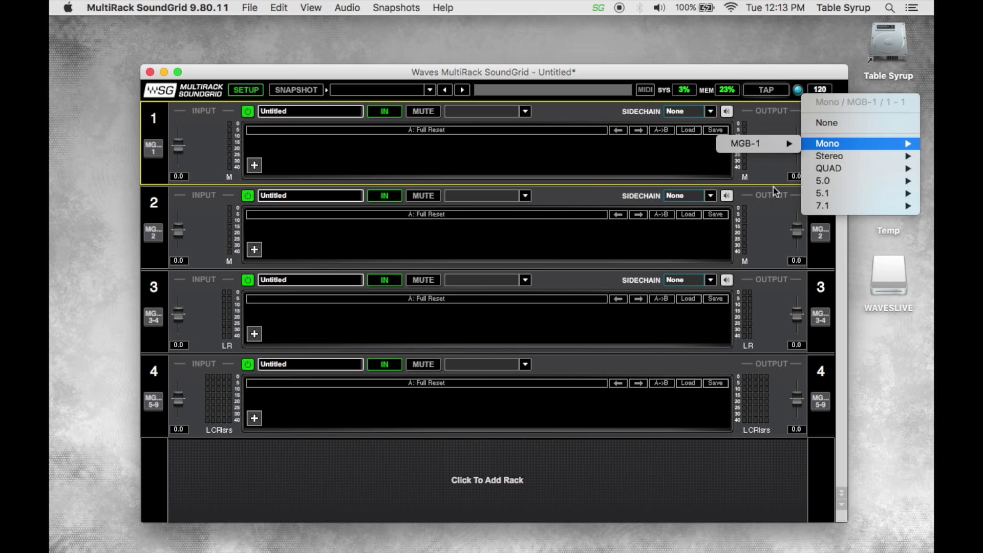
{"action": "left_click", "coordinate": [774, 207]}
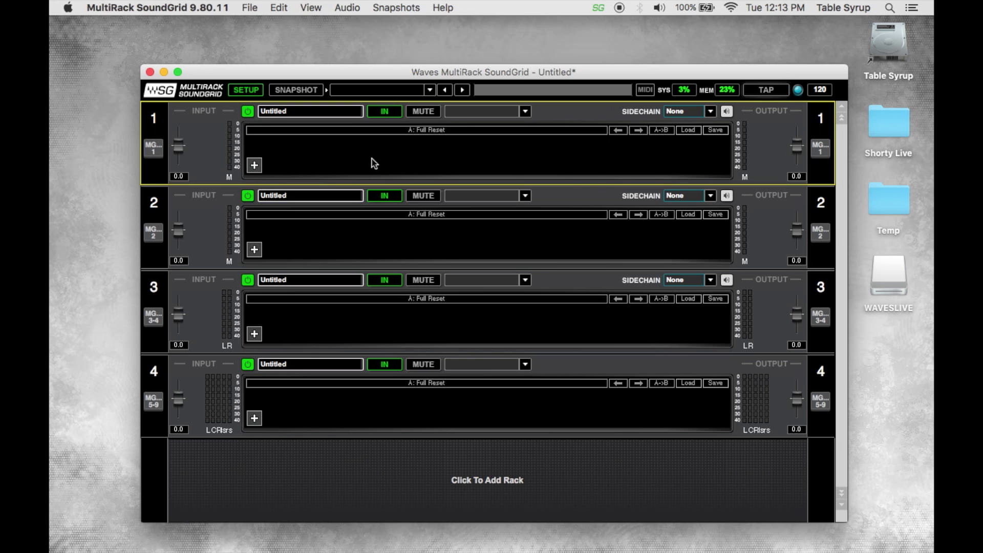
Insert a Dynamics > C6 plug-in into rack 1's first slot
{"action": "left_click", "coordinate": [254, 166]}
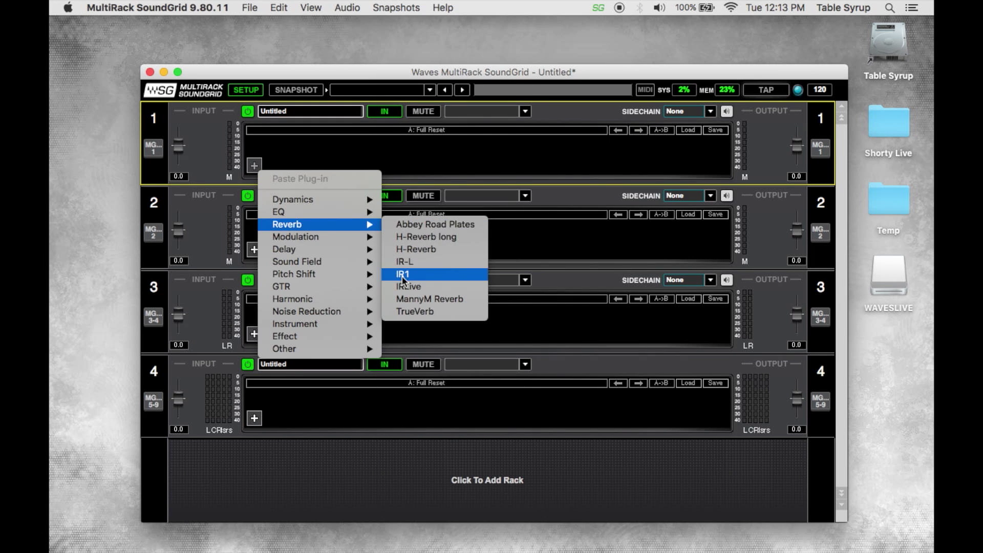
{"action": "mouse_move", "coordinate": [333, 200]}
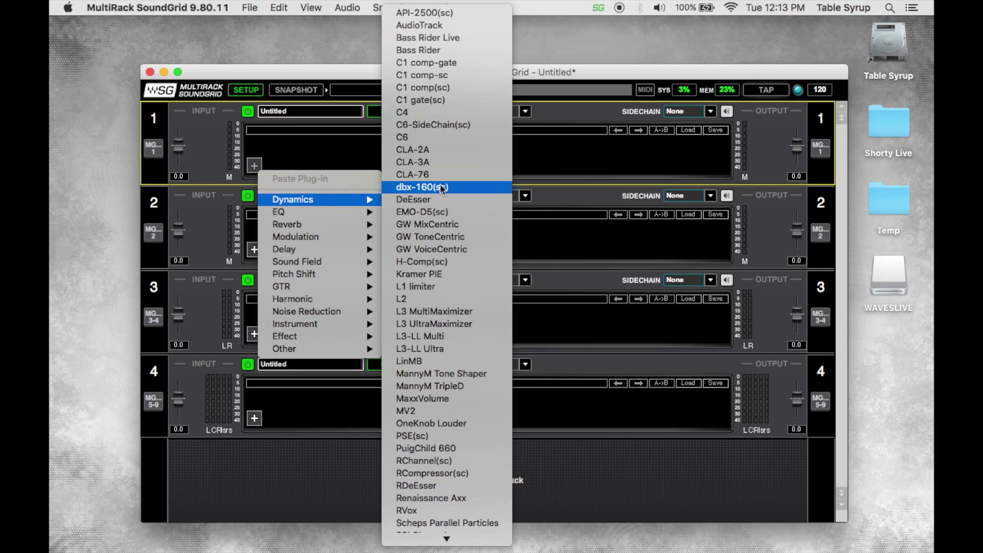
{"action": "left_click", "coordinate": [432, 137]}
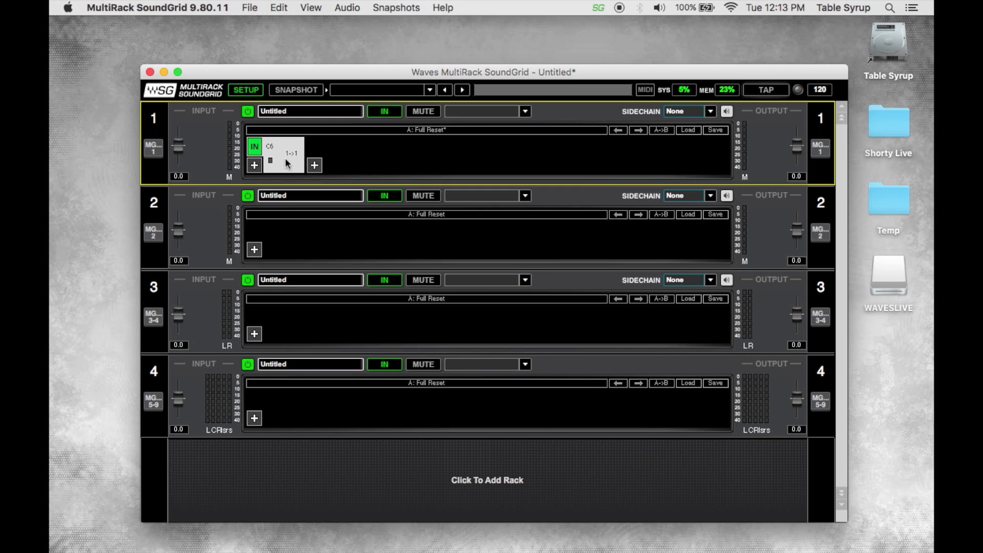
Load the Ken "Pooch" > Pooch Vocal factory preset into rack 1's C6
{"action": "double_click", "coordinate": [284, 158]}
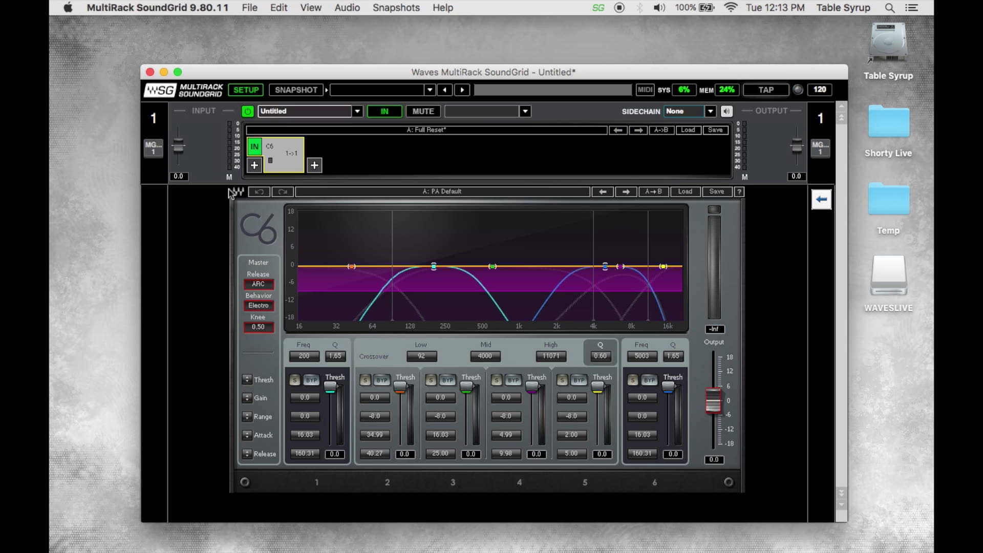
{"action": "left_click", "coordinate": [686, 192]}
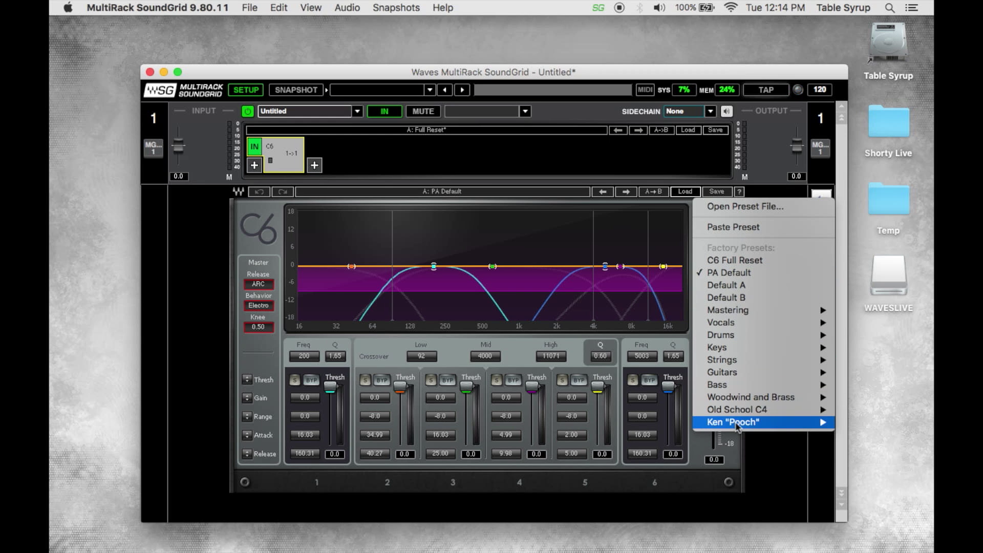
{"action": "mouse_move", "coordinate": [737, 422]}
{"action": "left_click", "coordinate": [854, 423]}
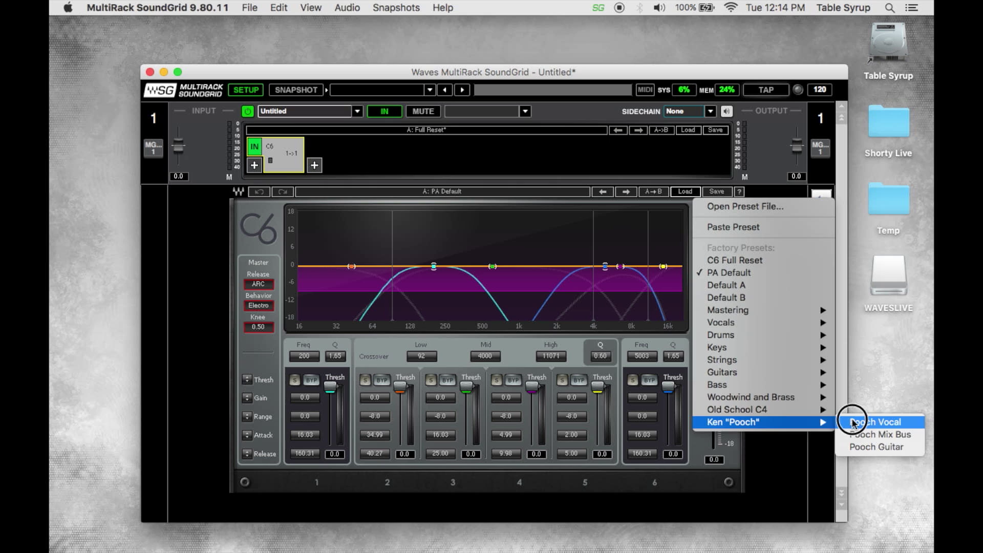
Add a PSE expander to rack 1 with threshold -47 and range -15
{"action": "left_click", "coordinate": [314, 165]}
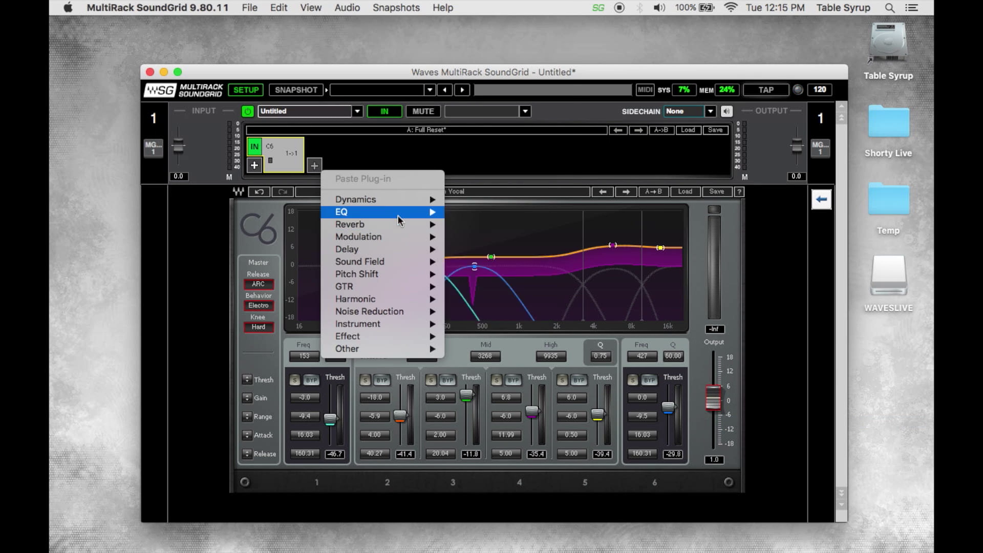
{"action": "mouse_move", "coordinate": [401, 200]}
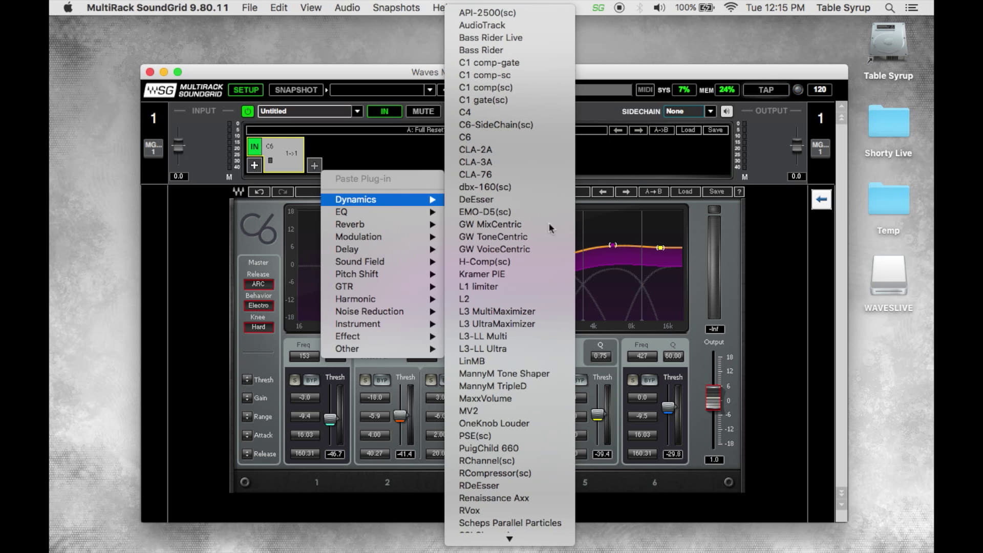
{"action": "left_click", "coordinate": [524, 435]}
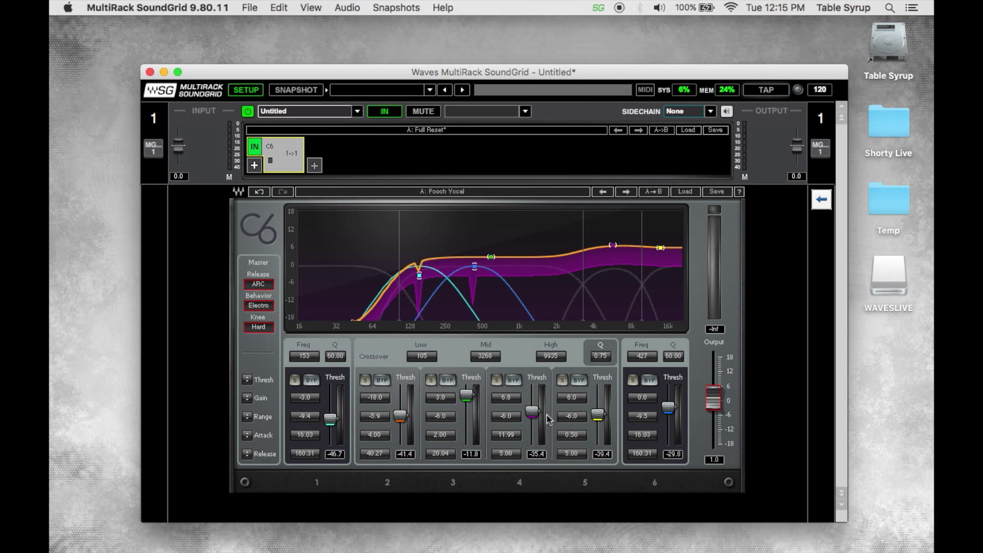
{"action": "left_click", "coordinate": [342, 157]}
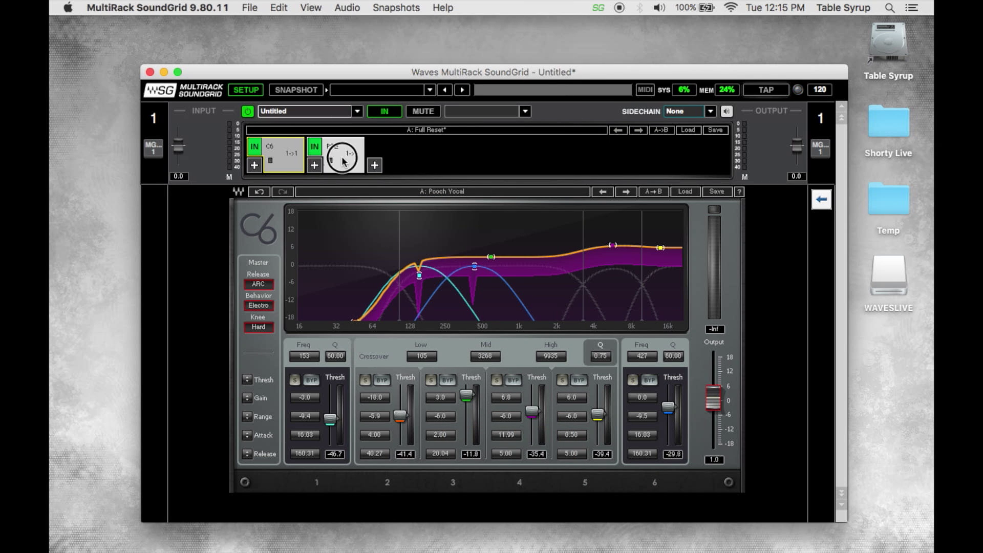
{"action": "left_click_drag", "start_coordinate": [384, 352], "coordinate": [423, 311]}
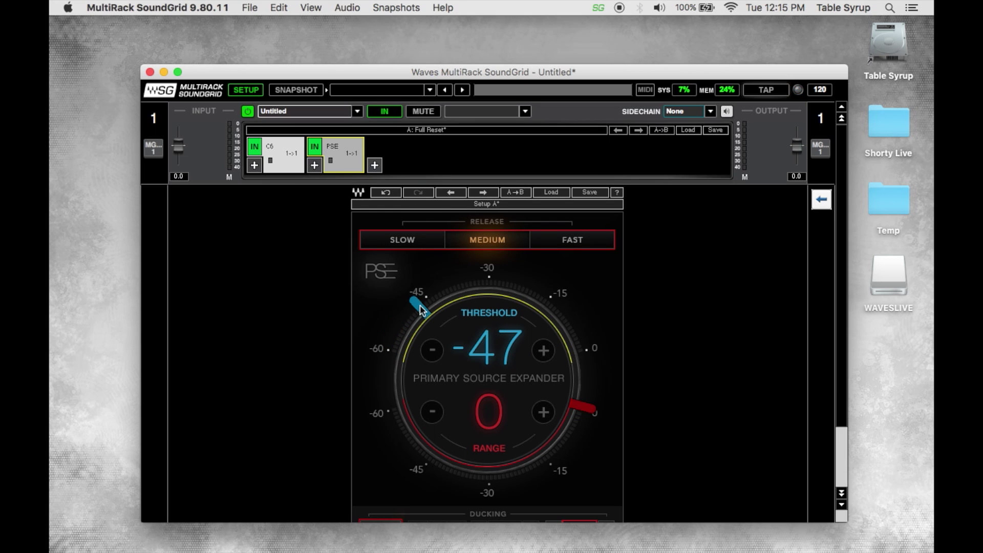
{"action": "left_click_drag", "start_coordinate": [596, 410], "coordinate": [550, 463]}
Move the PSE ahead of C6 in rack 1's chain
{"action": "left_click_drag", "start_coordinate": [344, 154], "coordinate": [258, 153]}
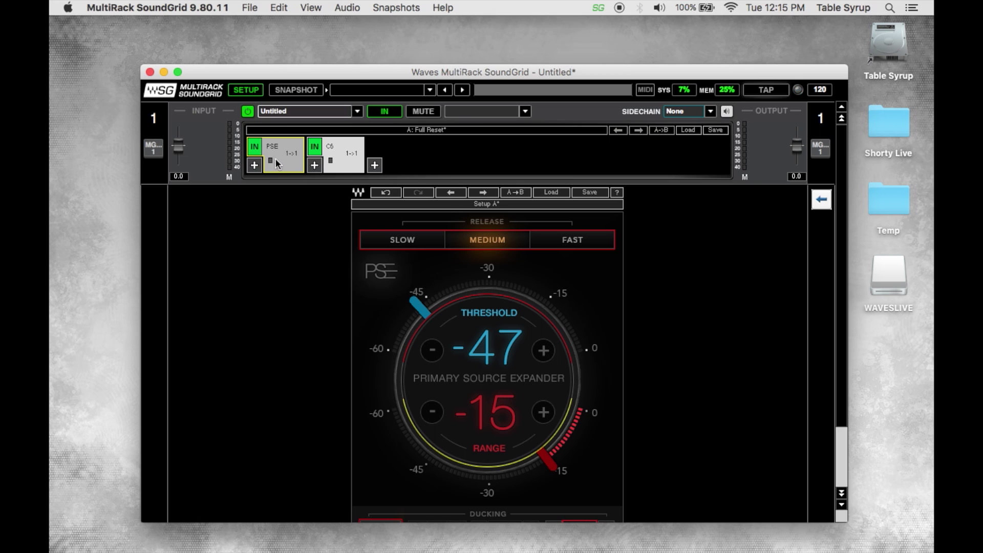
{"action": "left_click", "coordinate": [336, 157]}
{"action": "left_click", "coordinate": [292, 153]}
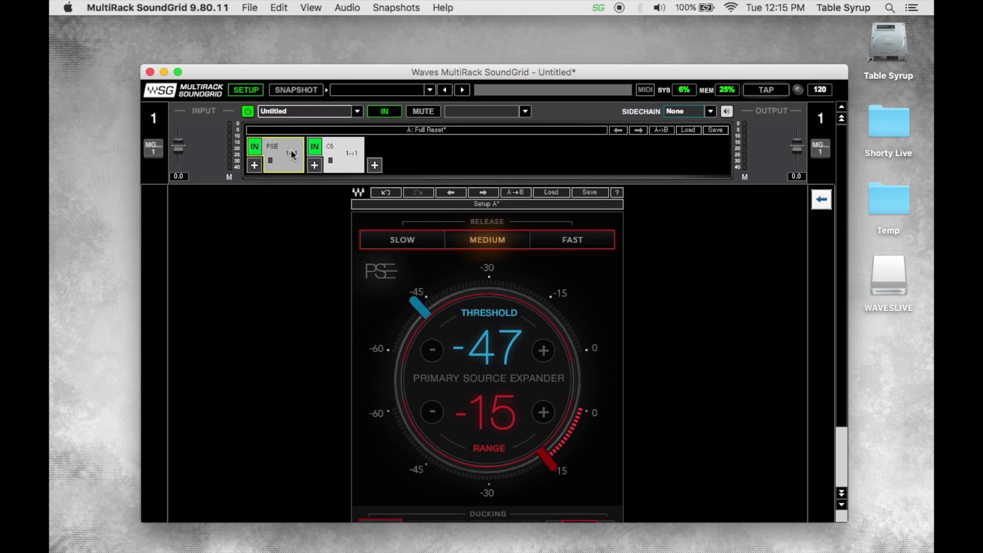
Add a Q10 after C6 with band 9 at 10679 Hz, -2.5 dB, then show all racks
{"action": "left_click", "coordinate": [375, 165]}
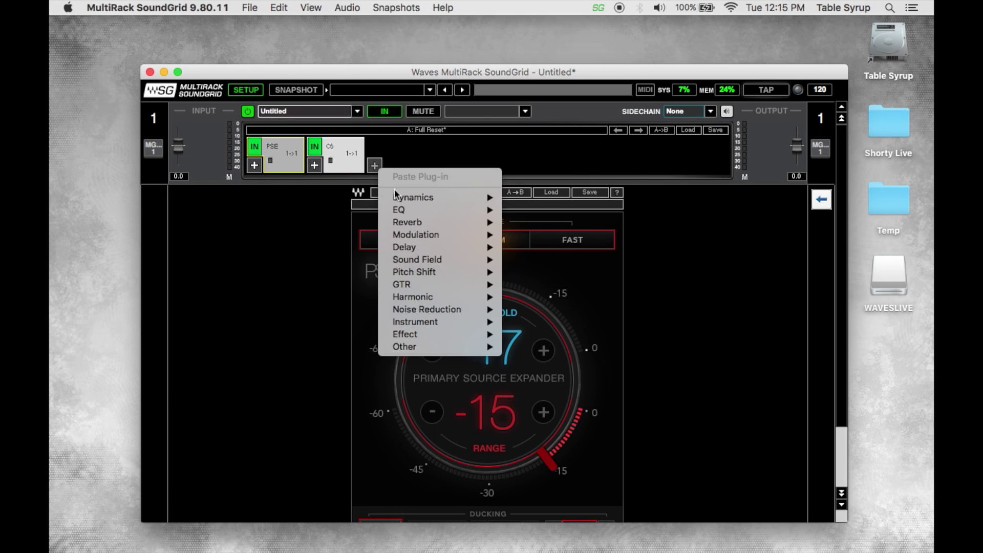
{"action": "left_click", "coordinate": [670, 307]}
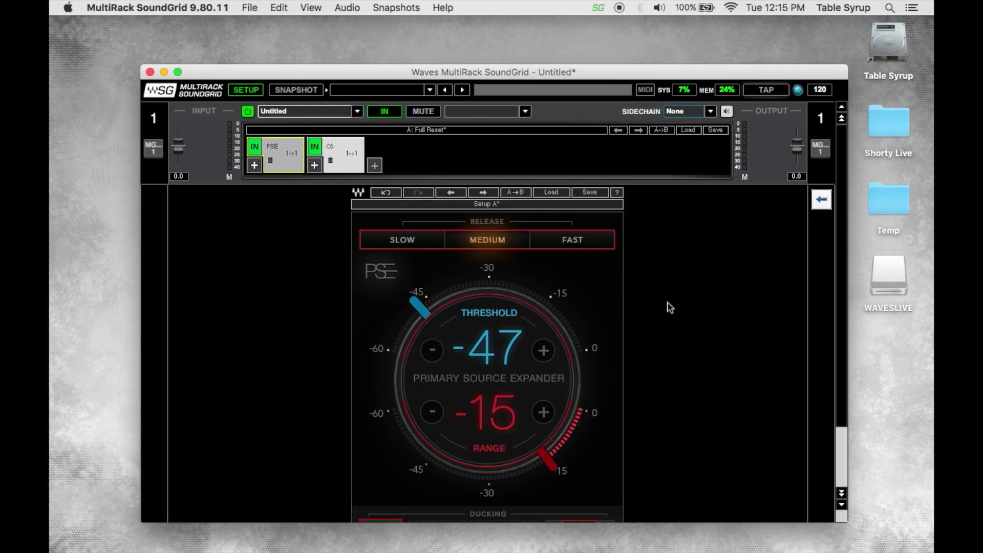
{"action": "left_click", "coordinate": [410, 168]}
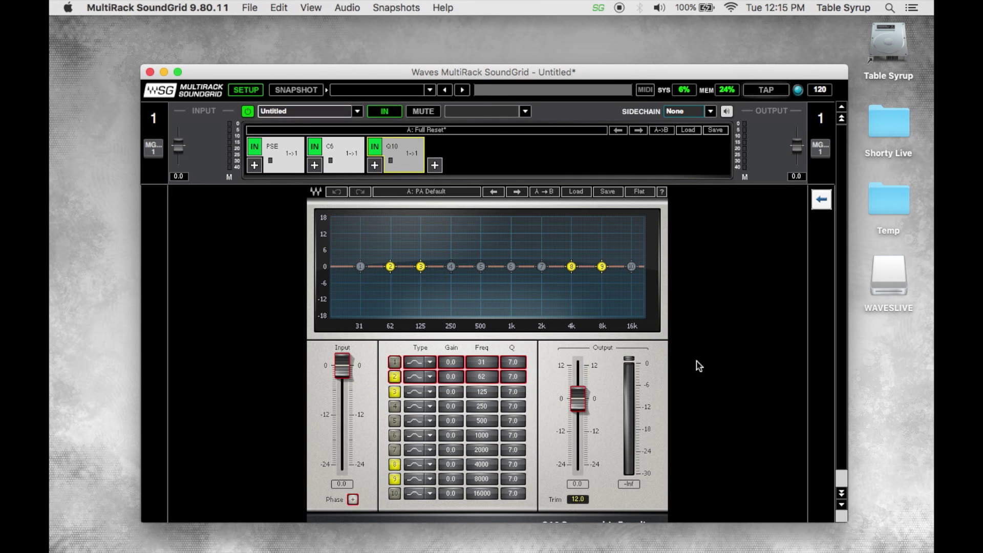
{"action": "left_click_drag", "start_coordinate": [602, 266], "coordinate": [614, 273]}
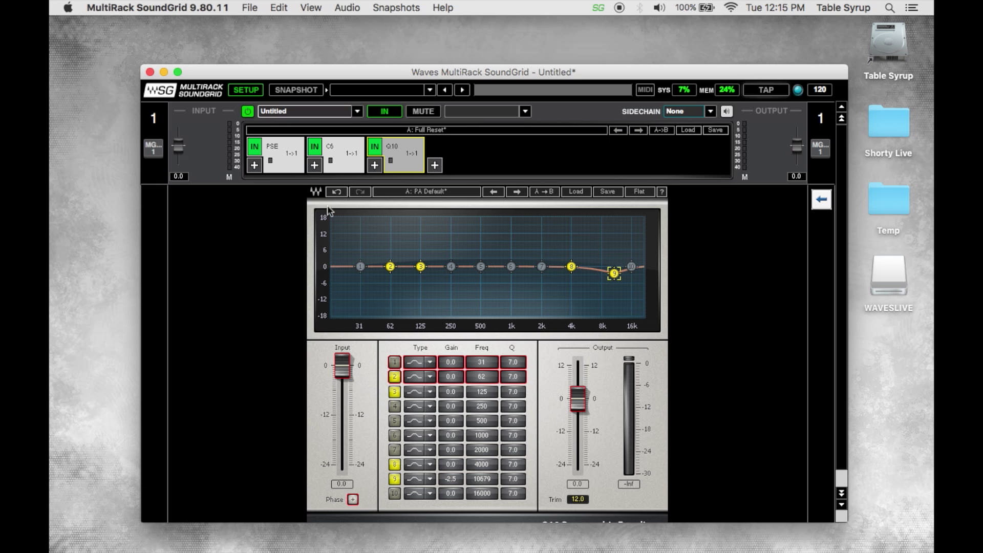
{"action": "left_click", "coordinate": [829, 199]}
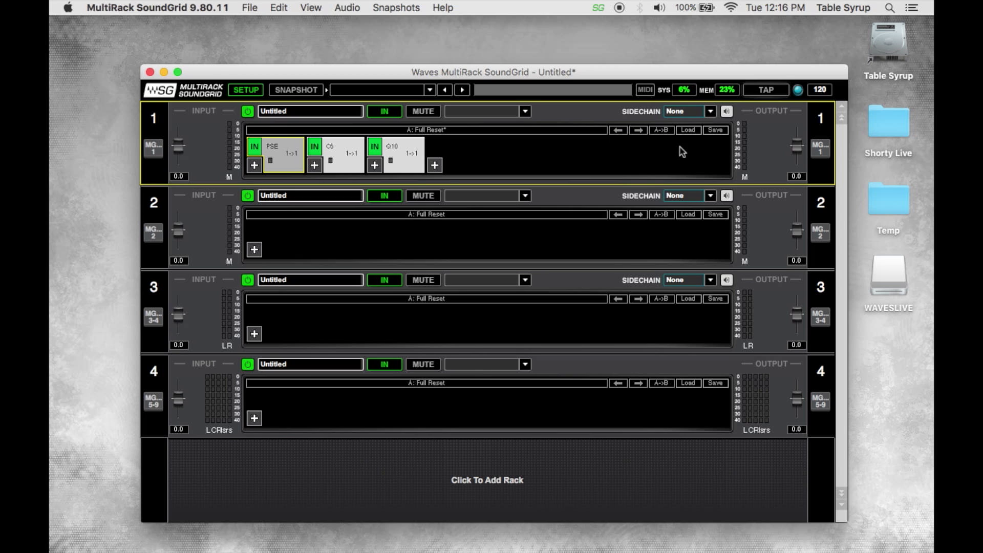
Open rack 1's Save menu for its PSE, C6, Q10 chain
{"action": "left_click", "coordinate": [720, 134]}
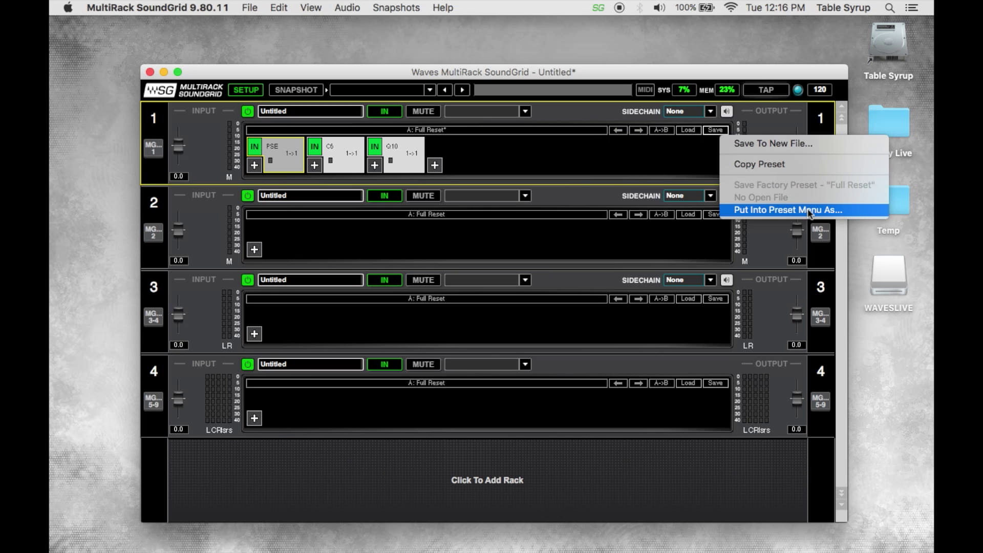
Choose Save To New File and create MRSG Presets and Vocals folders on the Desktop
{"action": "left_click", "coordinate": [789, 145]}
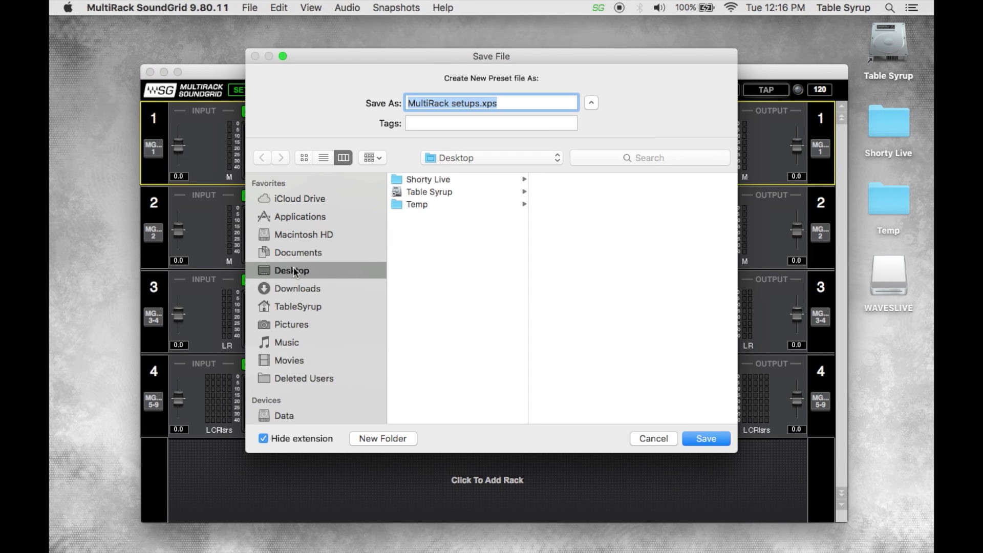
{"action": "left_click", "coordinate": [399, 443]}
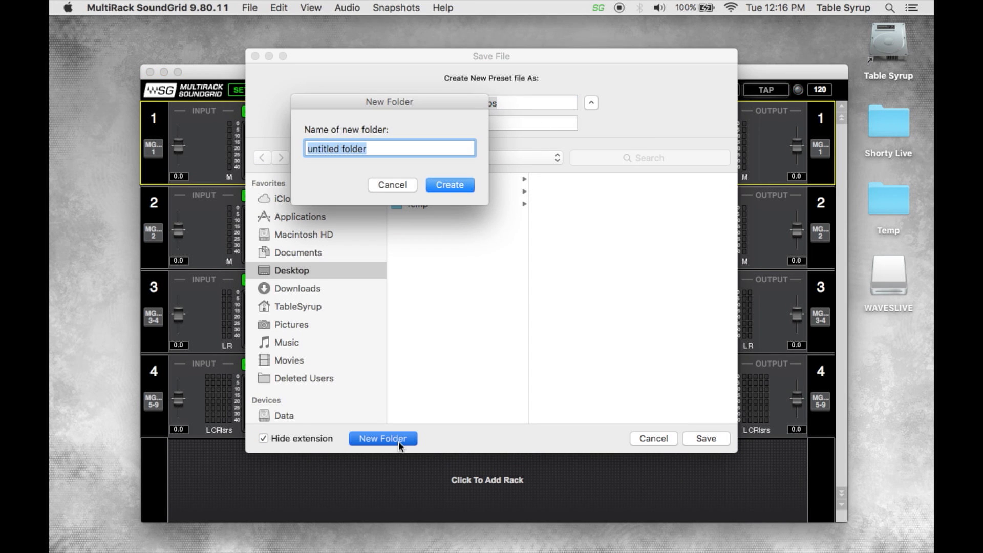
{"action": "type", "text": "MRSG P"}
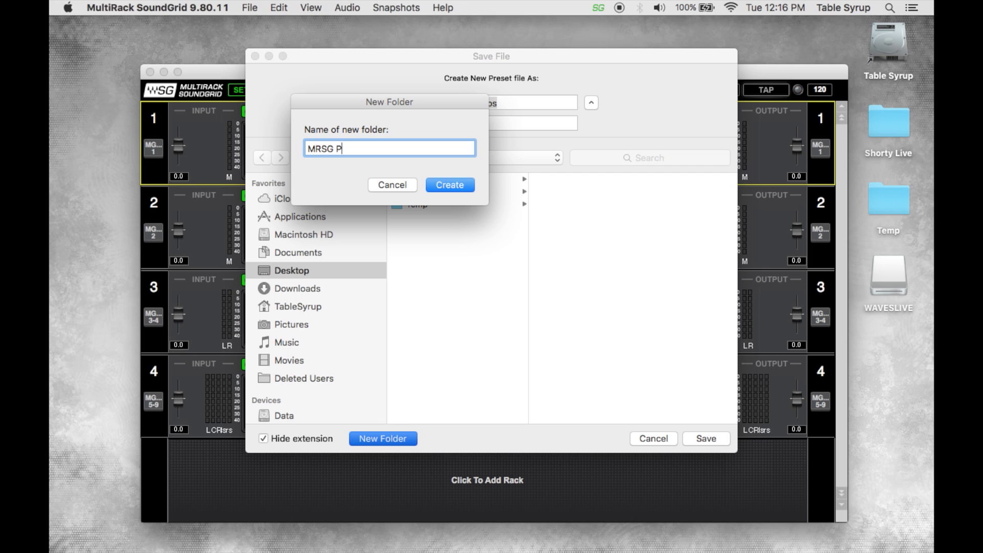
{"action": "type", "text": "resets"}
{"action": "key", "text": "Return"}
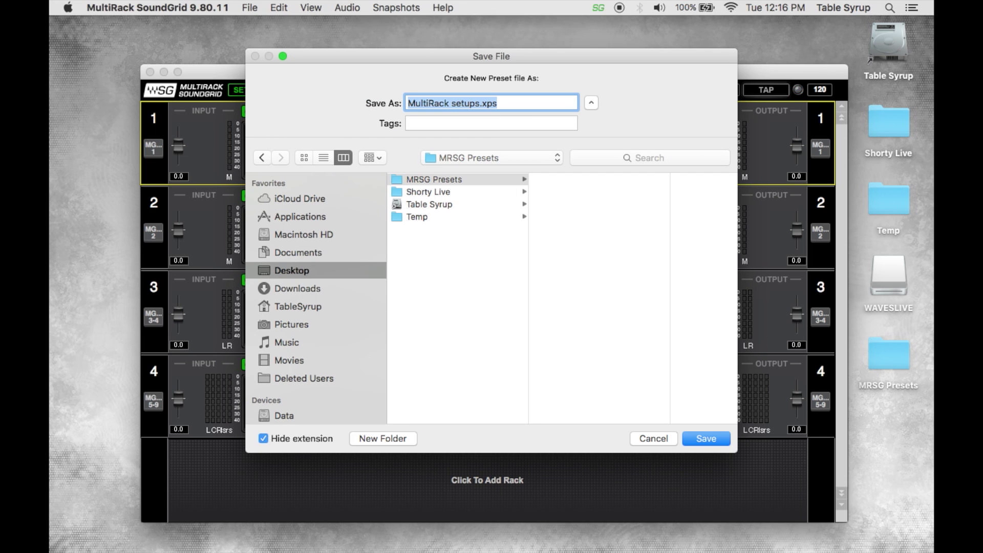
{"action": "left_click", "coordinate": [401, 436]}
{"action": "type", "text": "Vocal"}
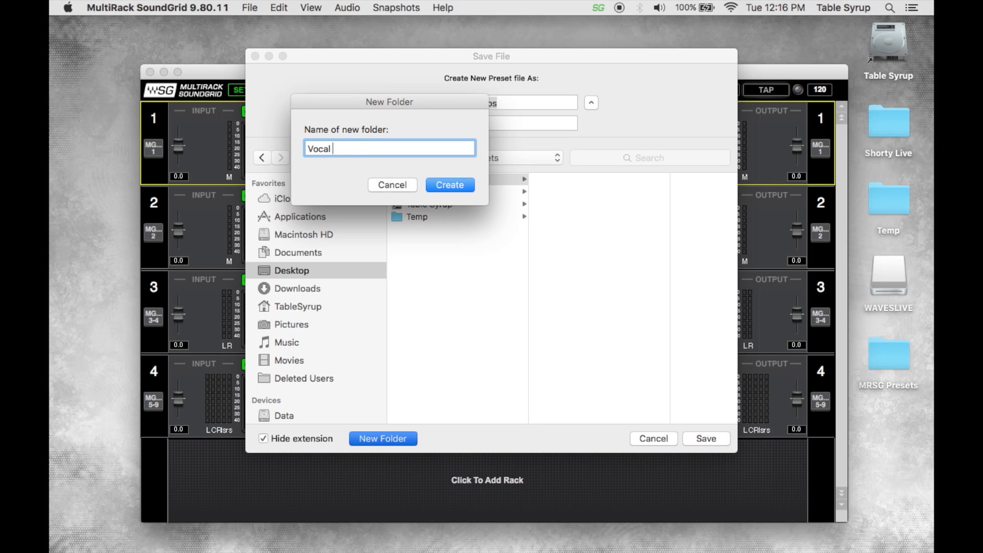
{"action": "key", "text": "BackSpace"}
{"action": "type", "text": "s"}
{"action": "key", "text": "Return"}
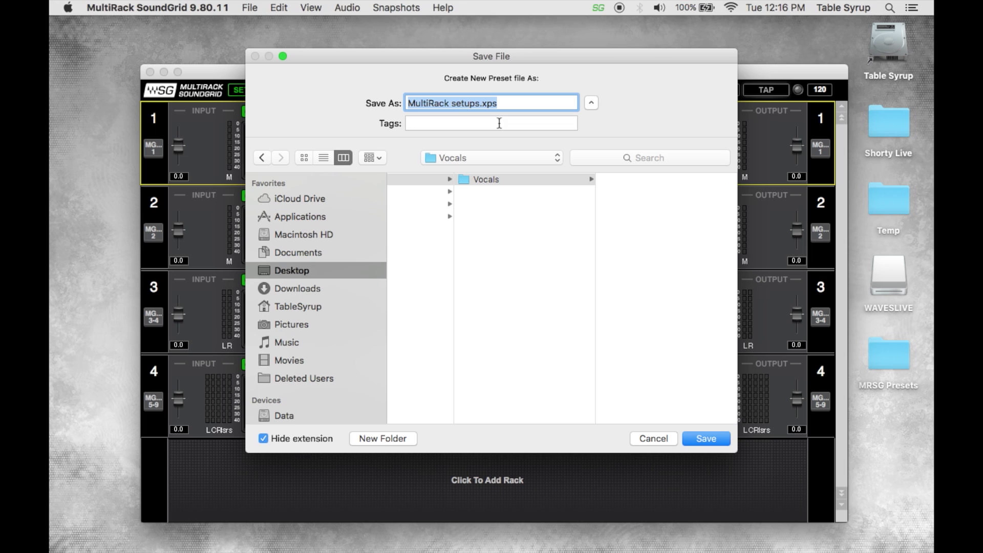
Save the file as Vocal 1 in Vocals and confirm the preset name Vocal 1
{"action": "left_click", "coordinate": [477, 103]}
{"action": "left_click_drag", "start_coordinate": [479, 103], "coordinate": [399, 92]}
{"action": "type", "text": "Vocal 1"}
{"action": "key", "text": "Return"}
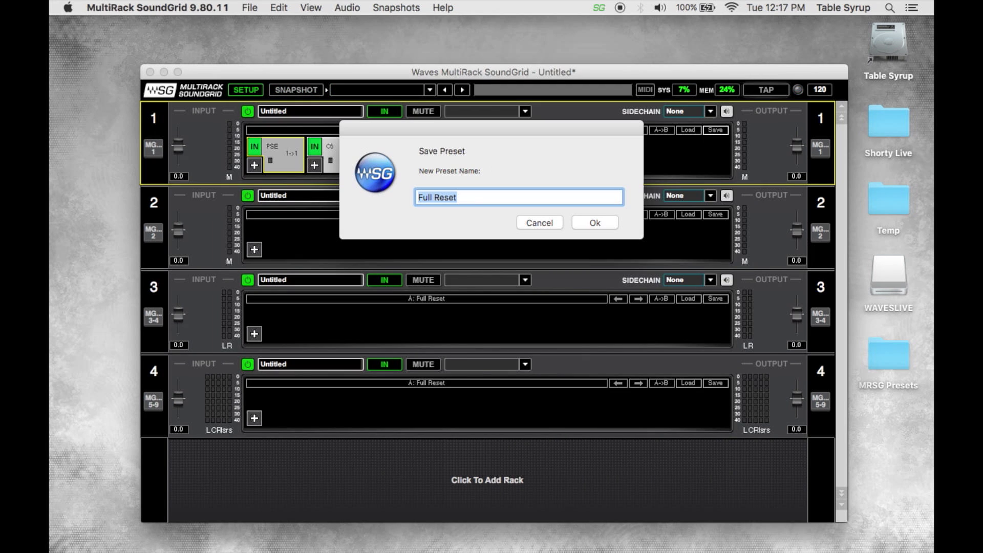
{"action": "type", "text": "Vocal 1"}
{"action": "key", "text": "Return"}
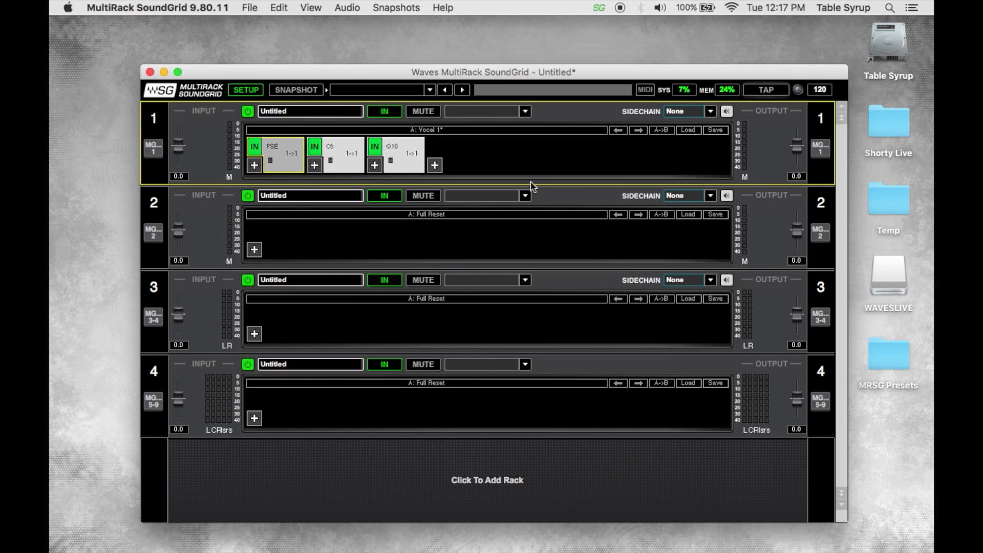
Select rack 2 and bring up its preset Load menu
{"action": "left_click", "coordinate": [695, 131]}
{"action": "left_click", "coordinate": [620, 154]}
{"action": "left_click", "coordinate": [219, 232]}
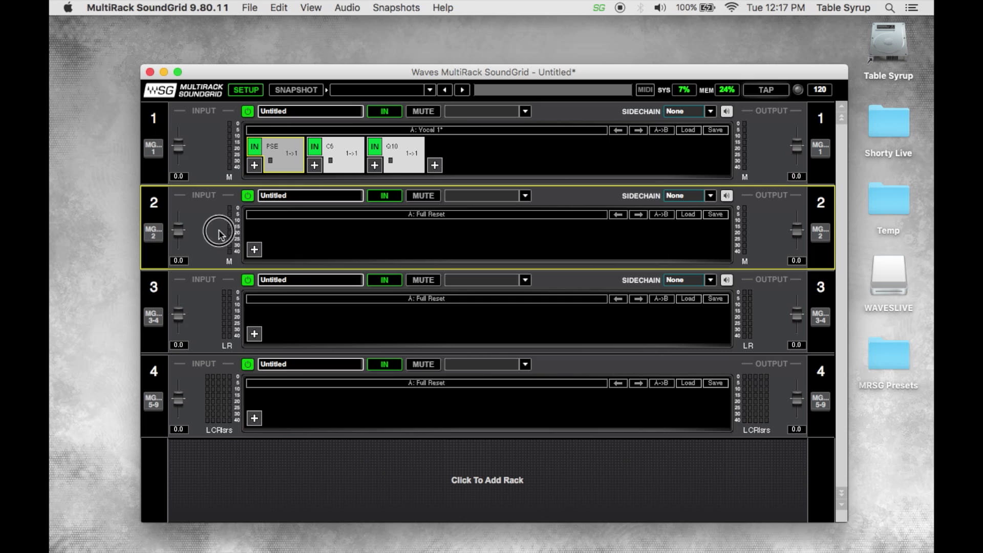
{"action": "left_click", "coordinate": [689, 215]}
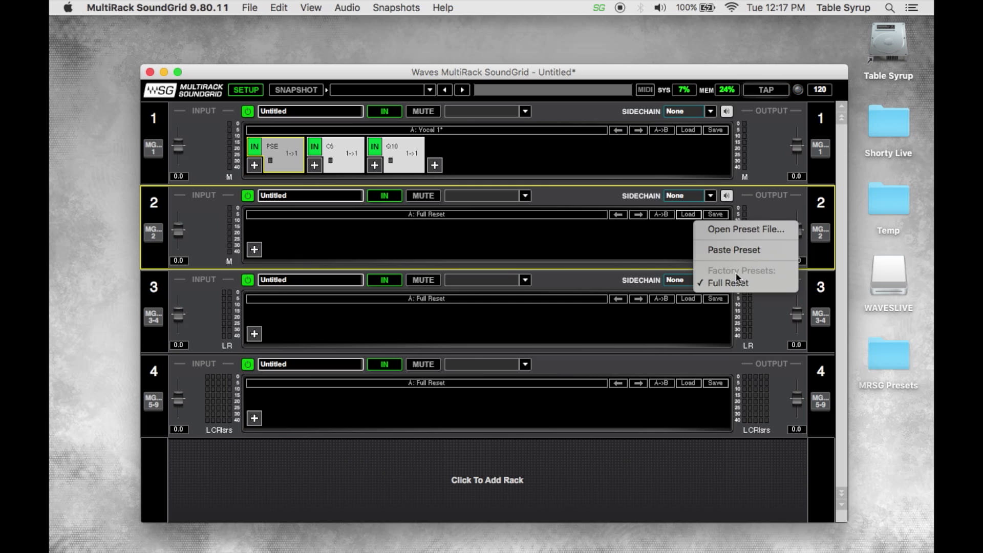
Open Desktop > MRSG Presets > Vocals > Vocal 1.xps onto rack 2
{"action": "left_click", "coordinate": [743, 232]}
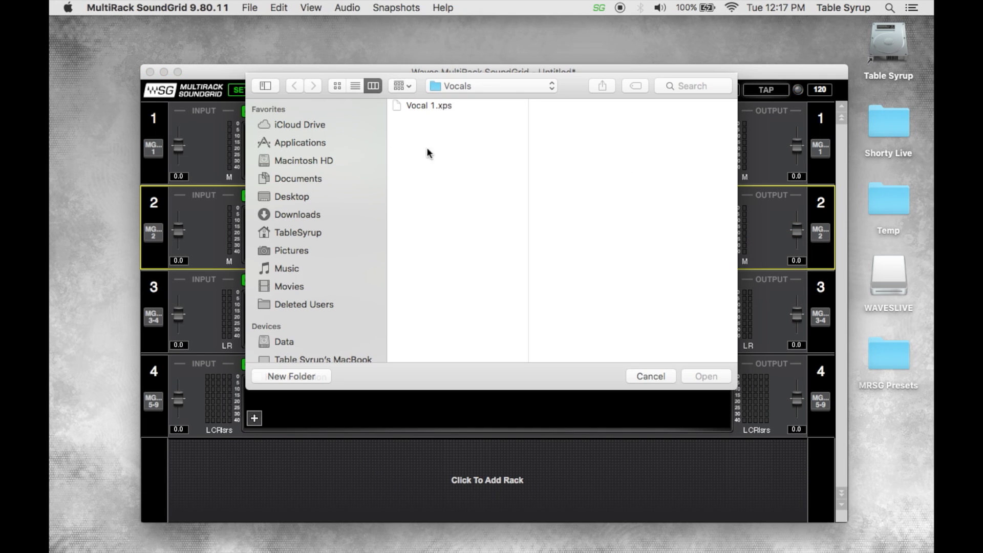
{"action": "left_click", "coordinate": [287, 198]}
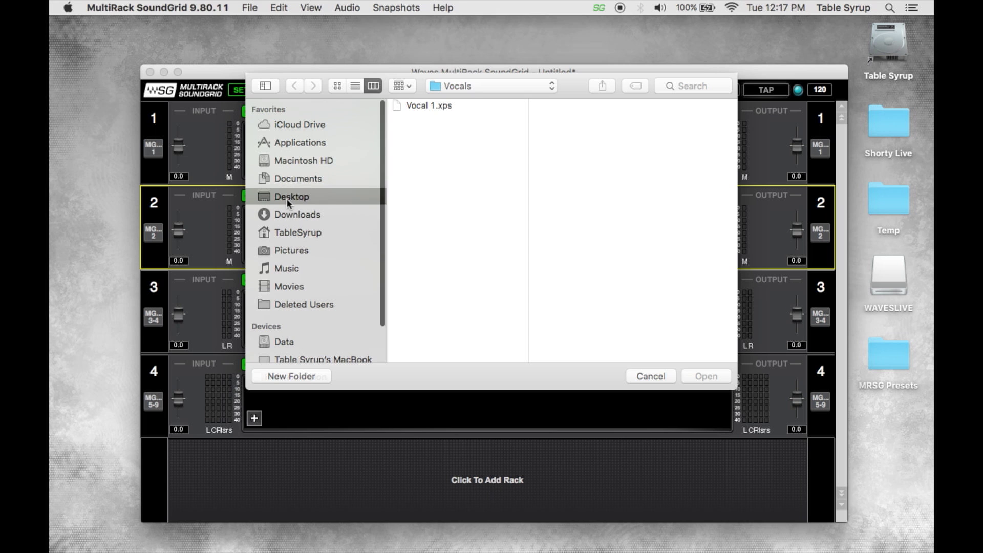
{"action": "left_click", "coordinate": [446, 105]}
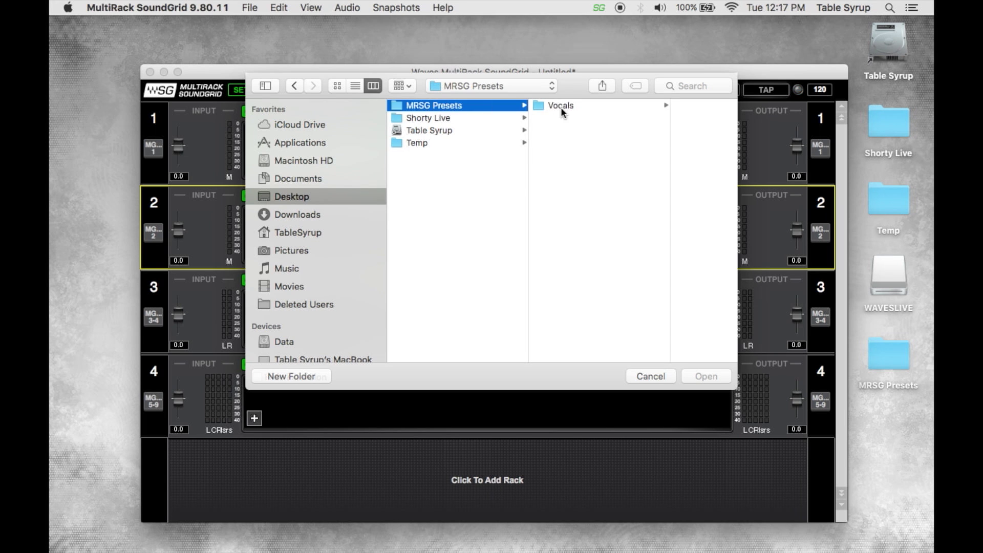
{"action": "left_click", "coordinate": [560, 107]}
{"action": "left_click", "coordinate": [621, 106]}
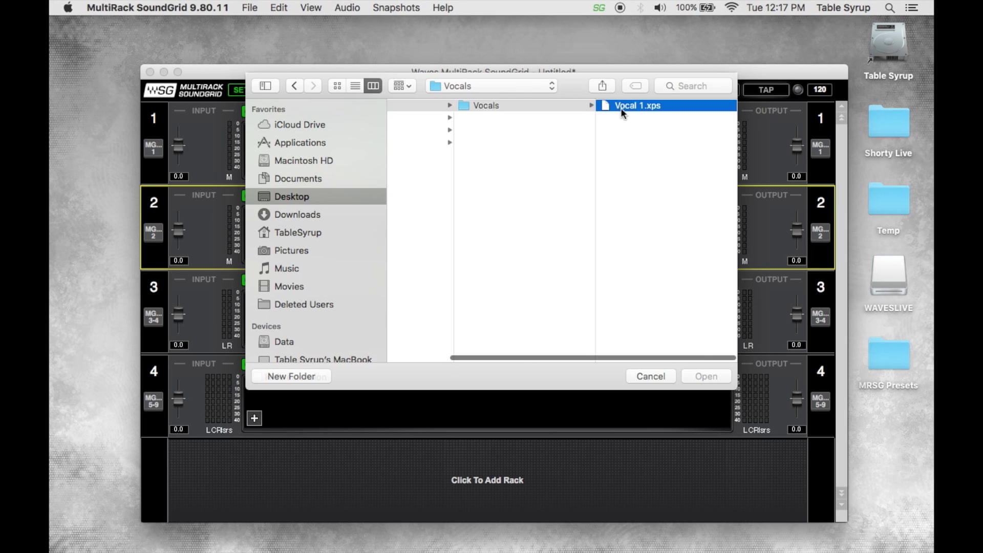
{"action": "left_click", "coordinate": [704, 376]}
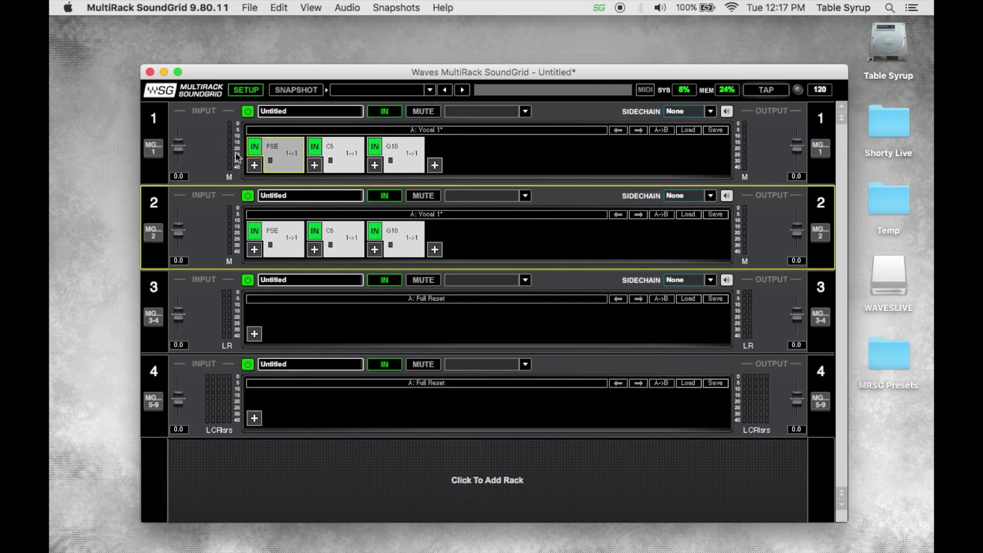
{"action": "left_click", "coordinate": [603, 163]}
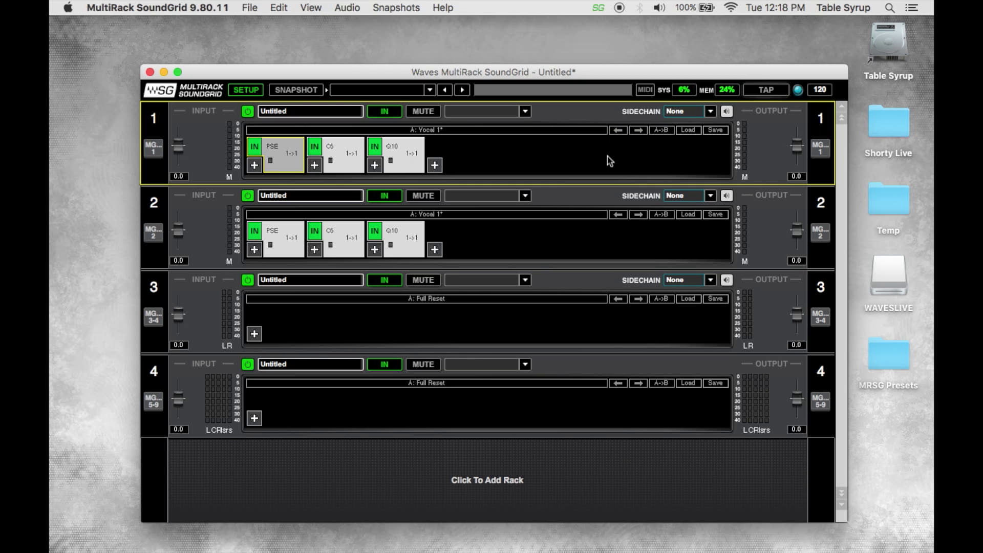
{"action": "left_click", "coordinate": [214, 152]}
{"action": "right_click", "coordinate": [219, 154]}
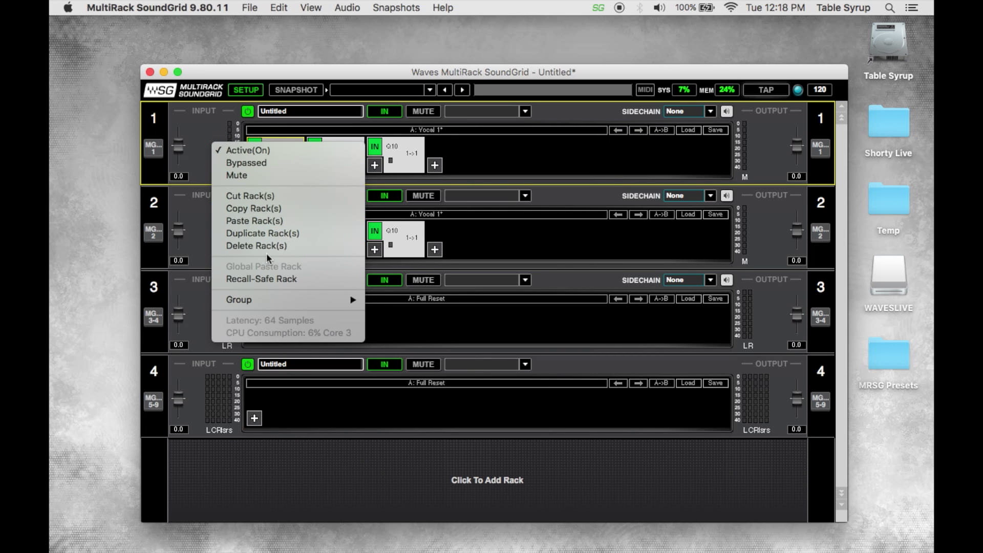
{"action": "left_click", "coordinate": [263, 233]}
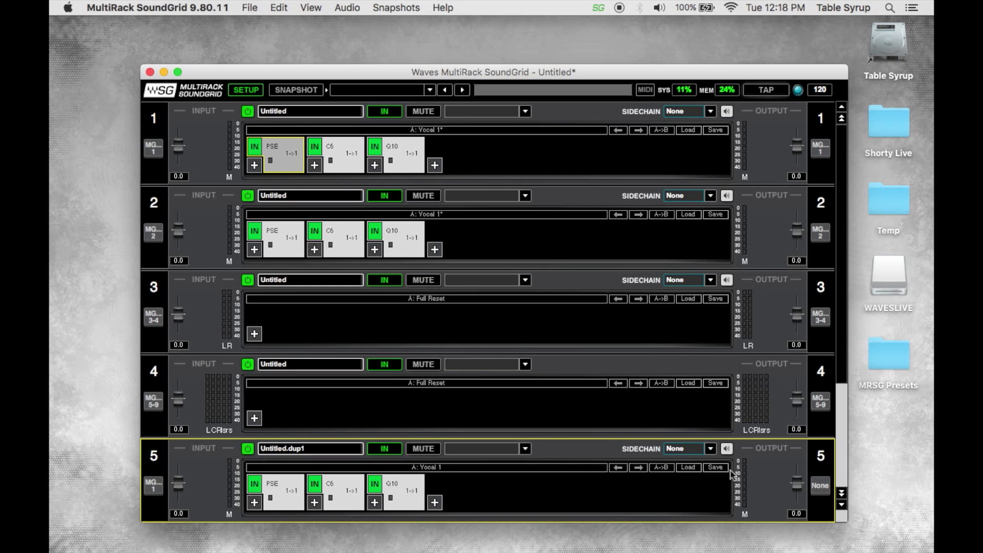
{"action": "right_click", "coordinate": [205, 490]}
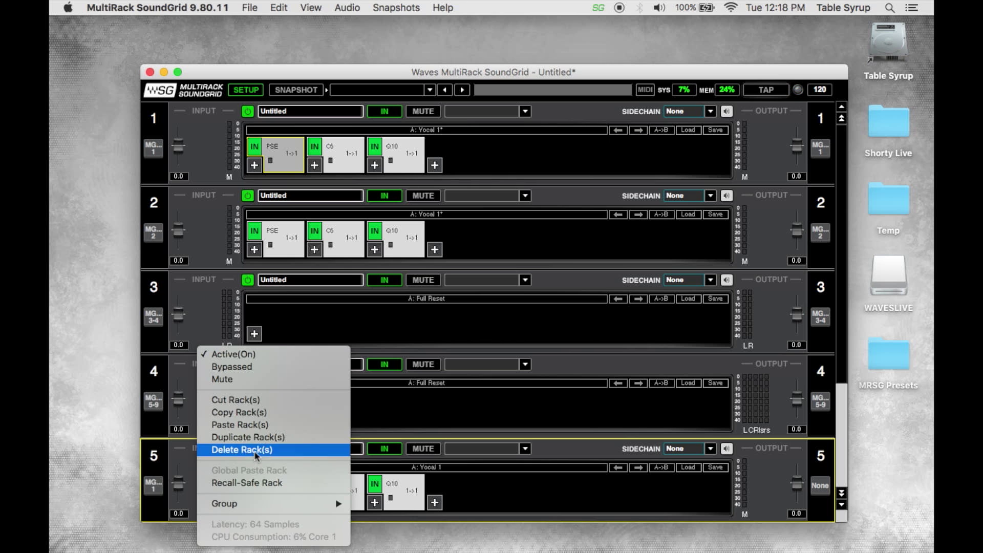
{"action": "left_click", "coordinate": [246, 451]}
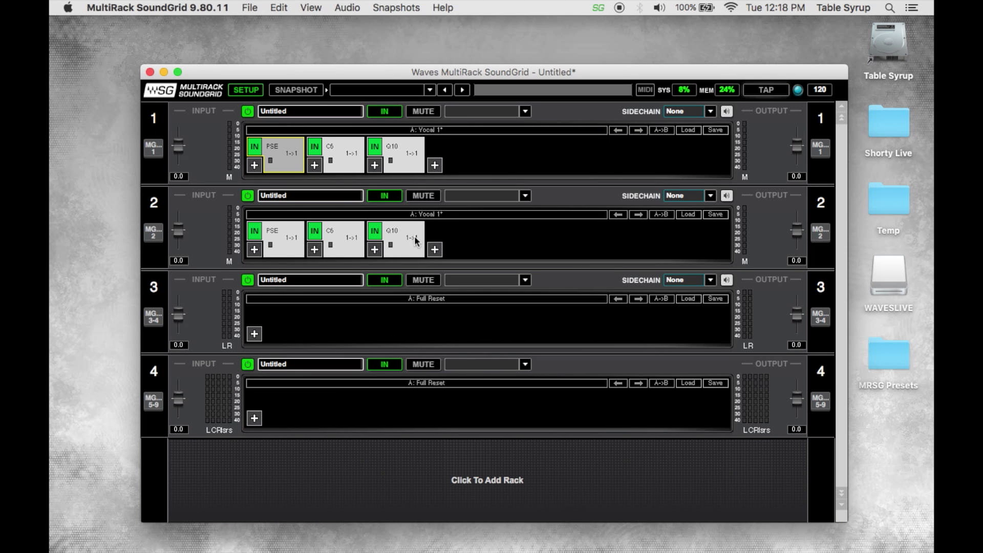
{"action": "left_click", "coordinate": [410, 254]}
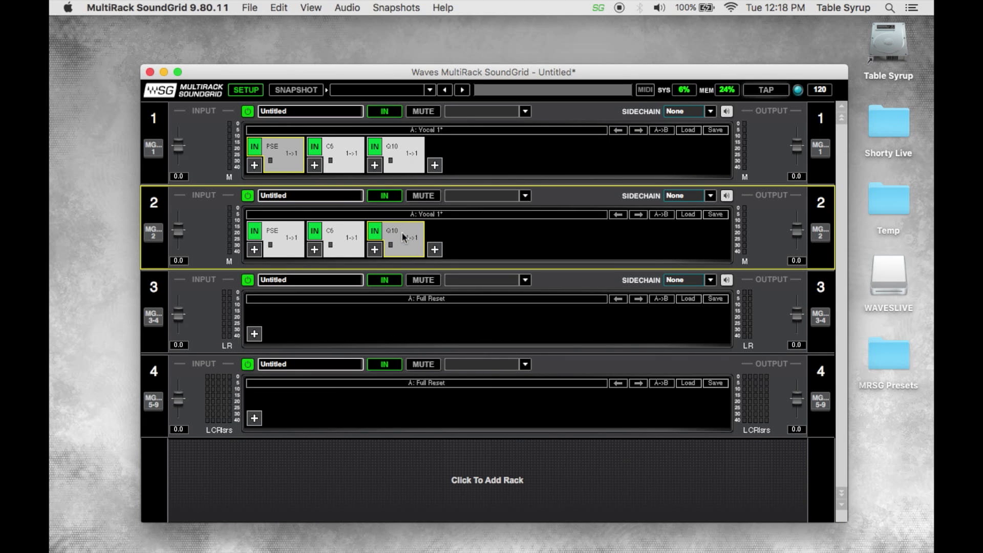
Remove rack 2's Q10 and insert a fresh EQ > Q10 in the third slot
{"action": "left_click_drag", "start_coordinate": [405, 237], "coordinate": [426, 321]}
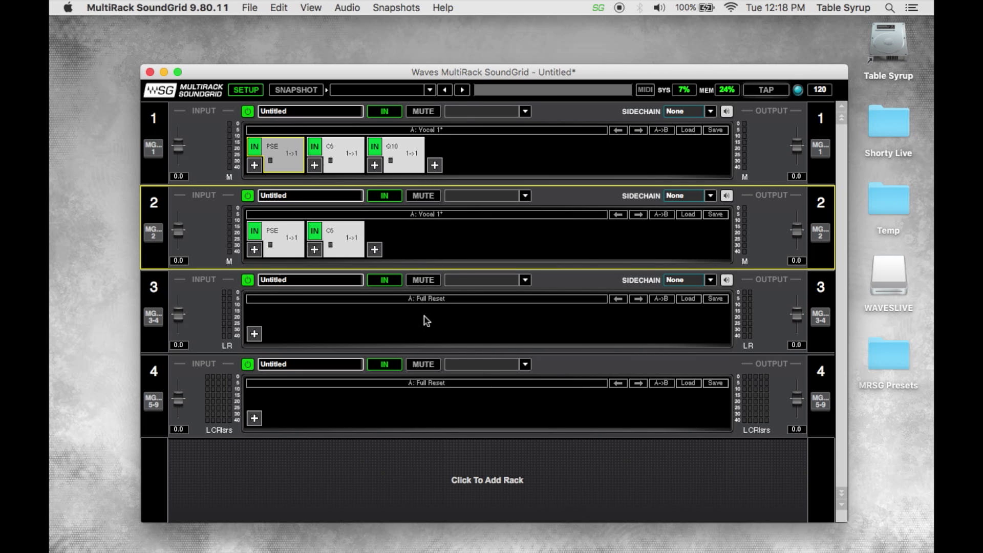
{"action": "left_click", "coordinate": [375, 251]}
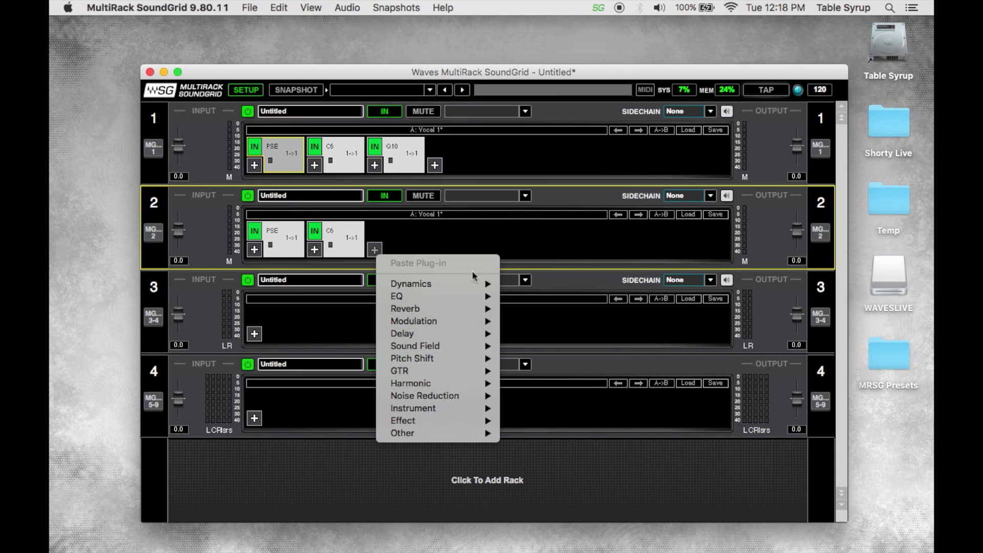
{"action": "mouse_move", "coordinate": [467, 297]}
{"action": "left_click", "coordinate": [547, 270]}
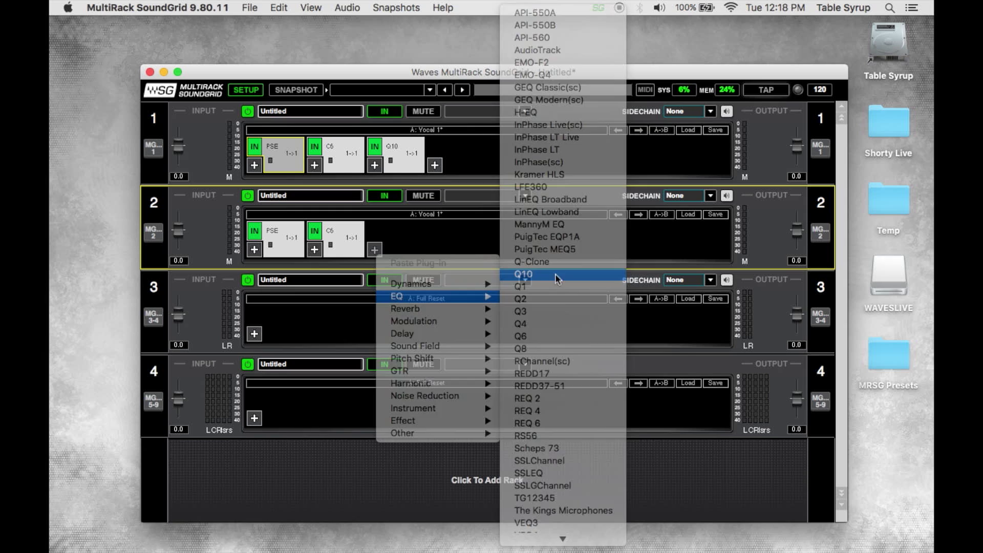
Toggle the Q10 and rack 2 IN buttons, leaving both active
{"action": "left_click", "coordinate": [376, 232]}
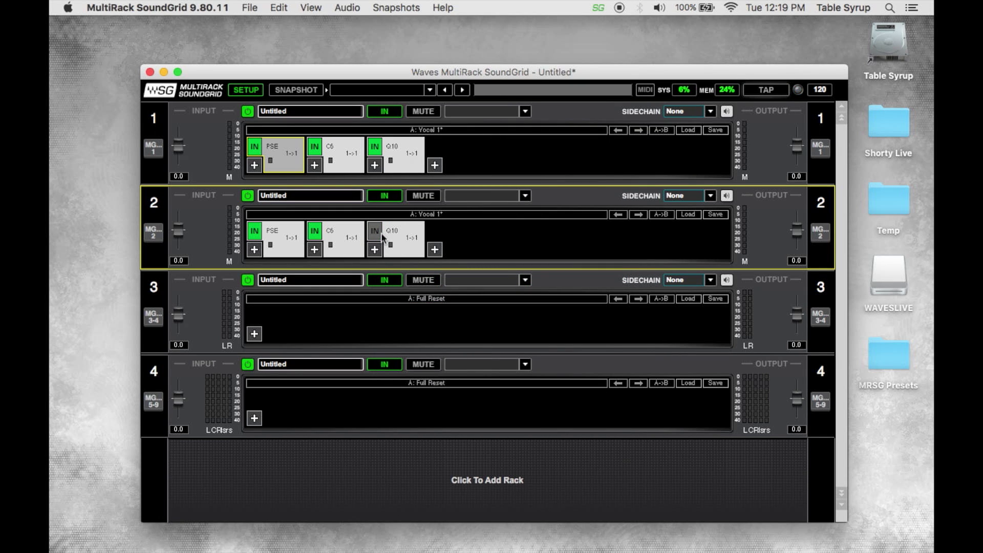
{"action": "left_click", "coordinate": [377, 234]}
{"action": "left_click", "coordinate": [377, 234]}
{"action": "left_click", "coordinate": [376, 235]}
{"action": "left_click", "coordinate": [377, 234]}
{"action": "left_click", "coordinate": [391, 199]}
{"action": "left_click", "coordinate": [391, 199]}
{"action": "left_click", "coordinate": [391, 198]}
{"action": "left_click", "coordinate": [390, 199]}
{"action": "left_click", "coordinate": [378, 230]}
{"action": "left_click", "coordinate": [406, 237]}
{"action": "right_click", "coordinate": [407, 241]}
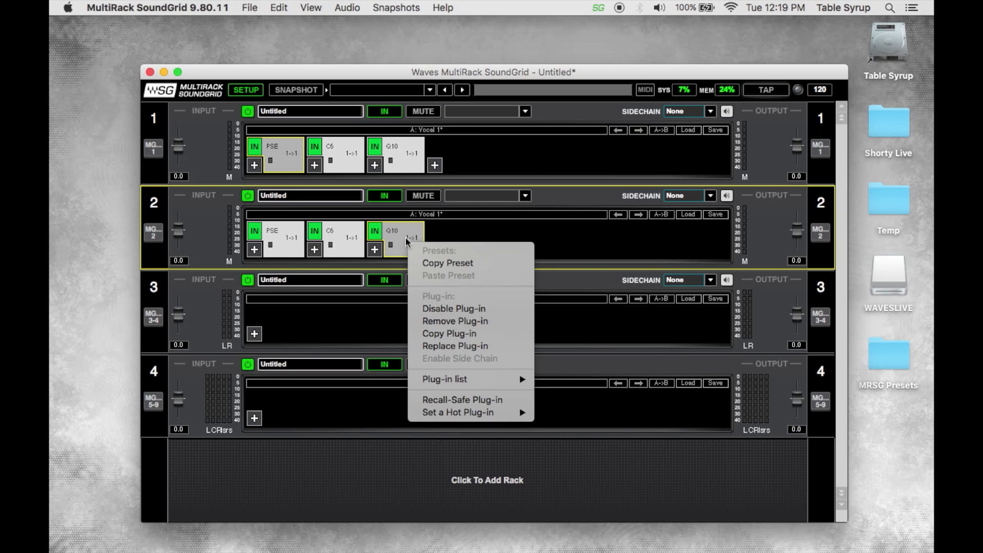
{"action": "left_click", "coordinate": [442, 309]}
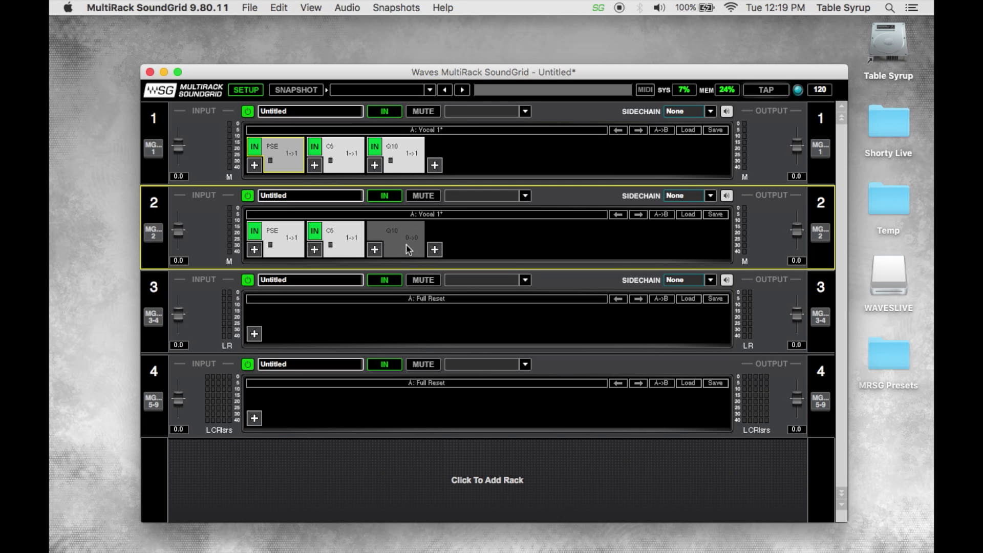
{"action": "right_click", "coordinate": [407, 246]}
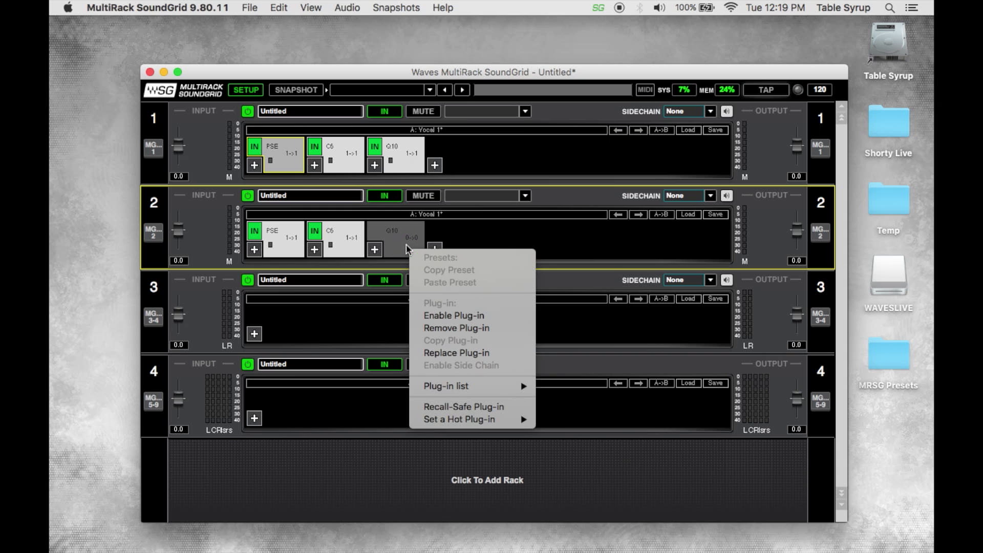
{"action": "left_click", "coordinate": [445, 320]}
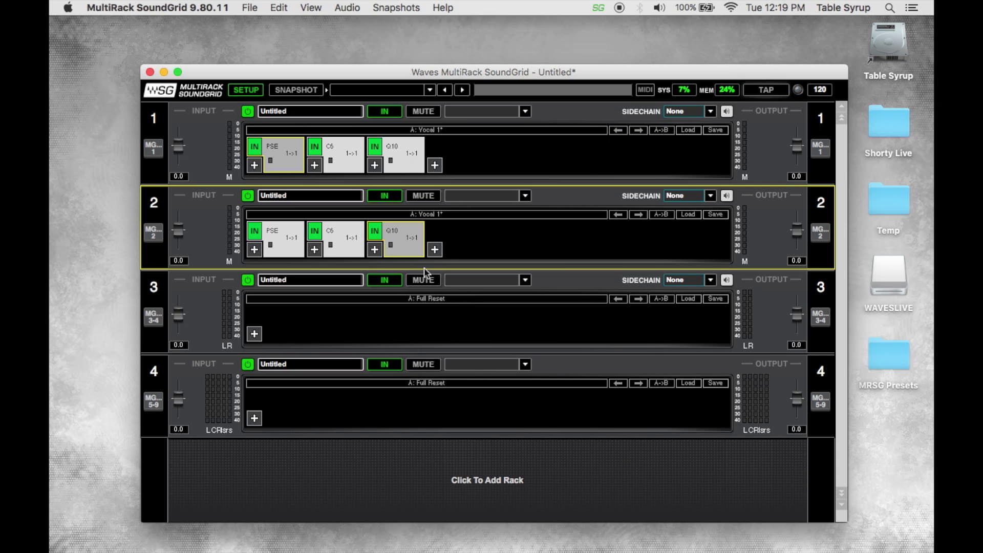